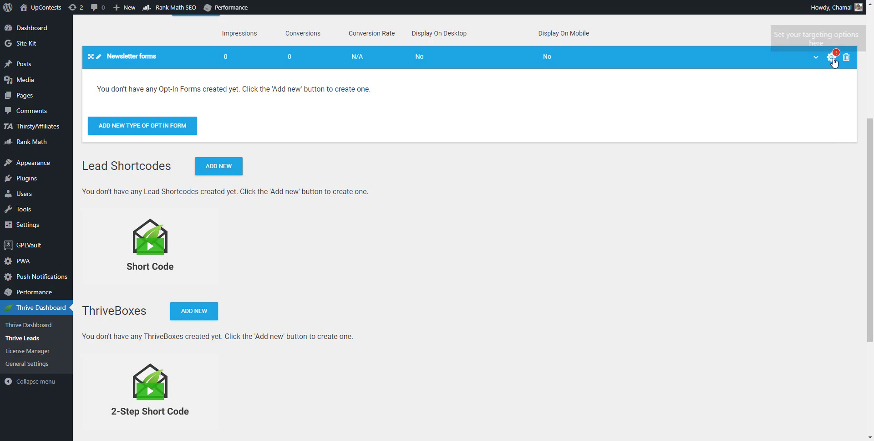
- Set the Newsletter forms lead group to display on Front Page, All Posts, All Pages and Blog Index, and save the targeting
left_click(833, 59)
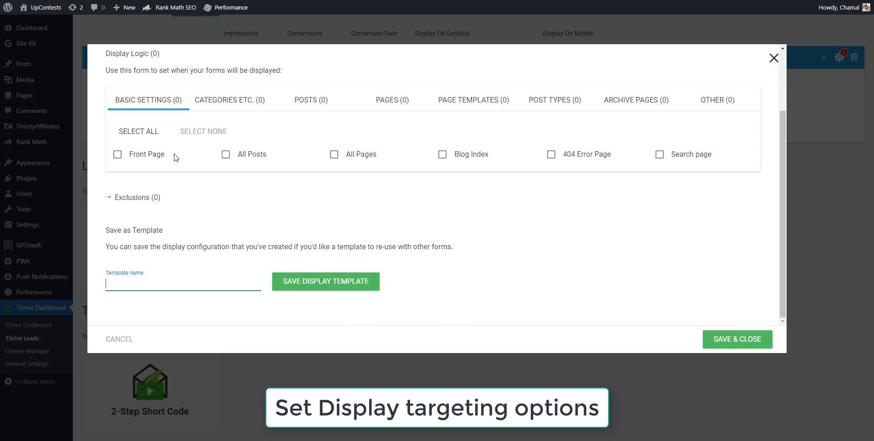
left_click(241, 157)
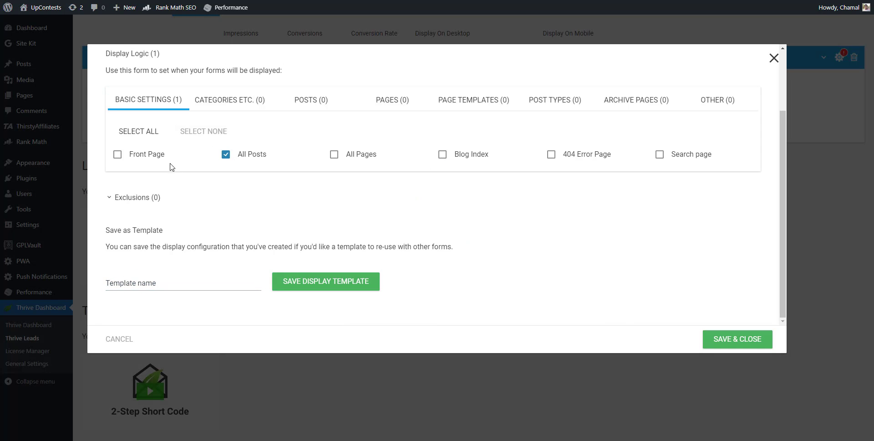
left_click(151, 133)
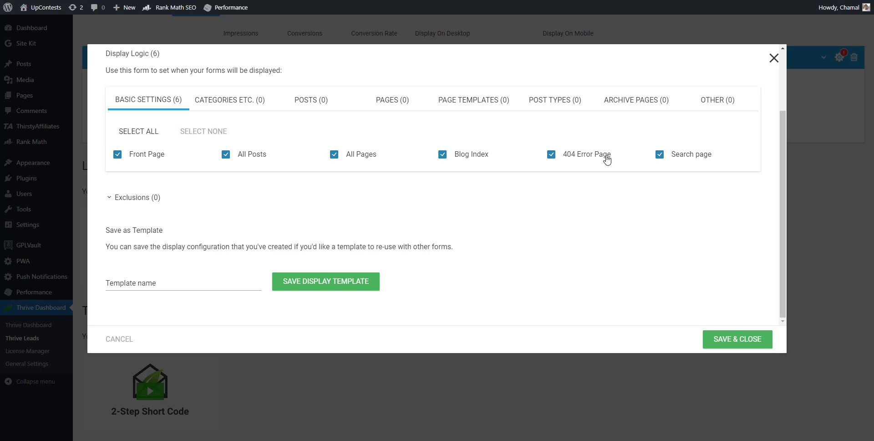
left_click(682, 158)
left_click(741, 345)
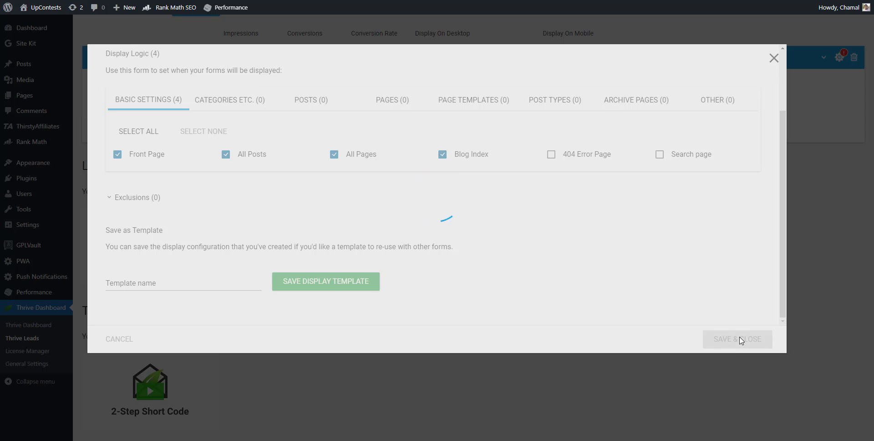
- Reopen the Newsletter forms targeting options and add the Online Marketing category to the display logic
scroll(693, 279, "up", 3)
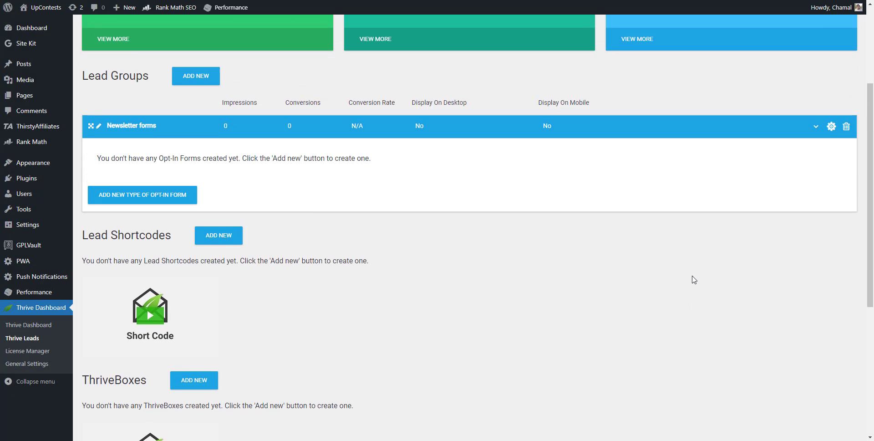
left_click(832, 189)
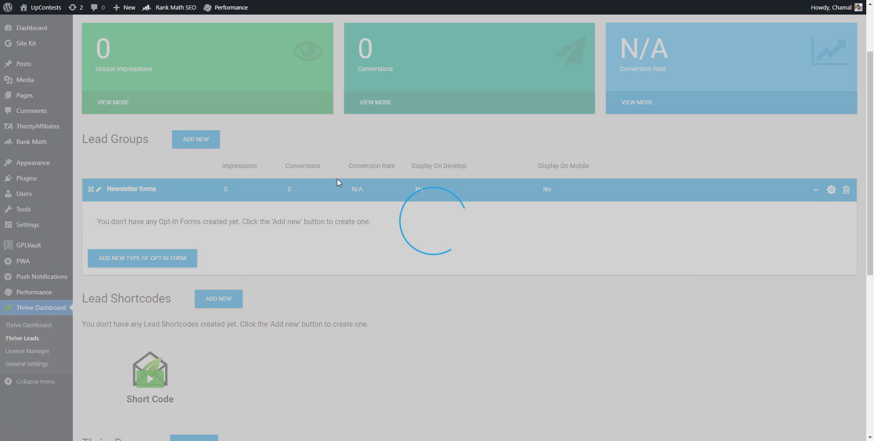
scroll(324, 191, "down", 3)
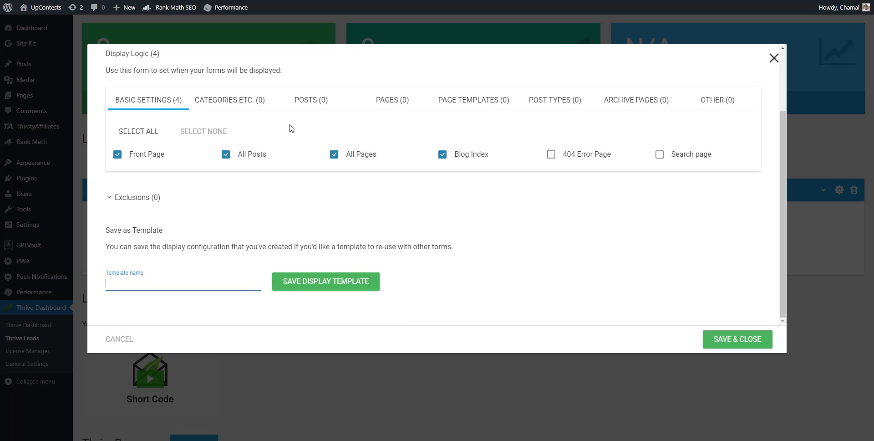
left_click(246, 98)
left_click(282, 167)
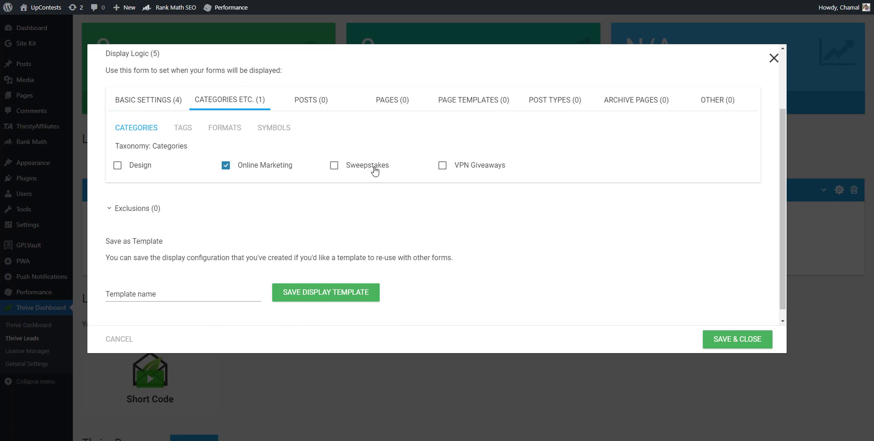
- Review the Tags, Symbols, Formats and Posts targeting options, and save the display settings
left_click(187, 131)
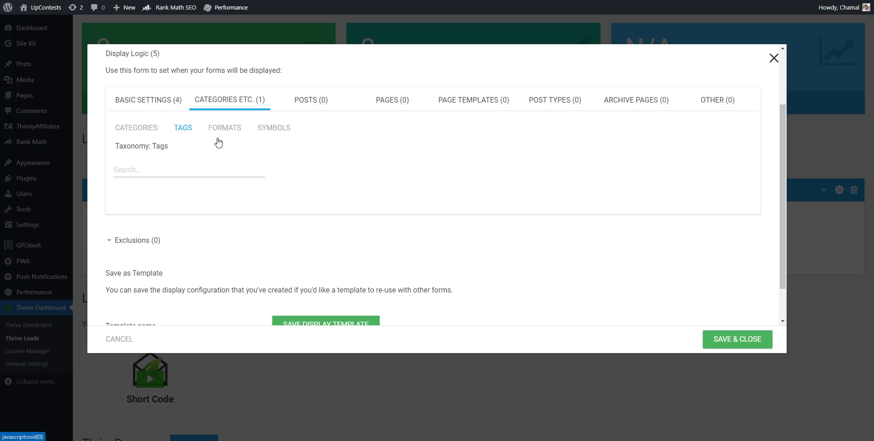
left_click(169, 174)
left_click(274, 129)
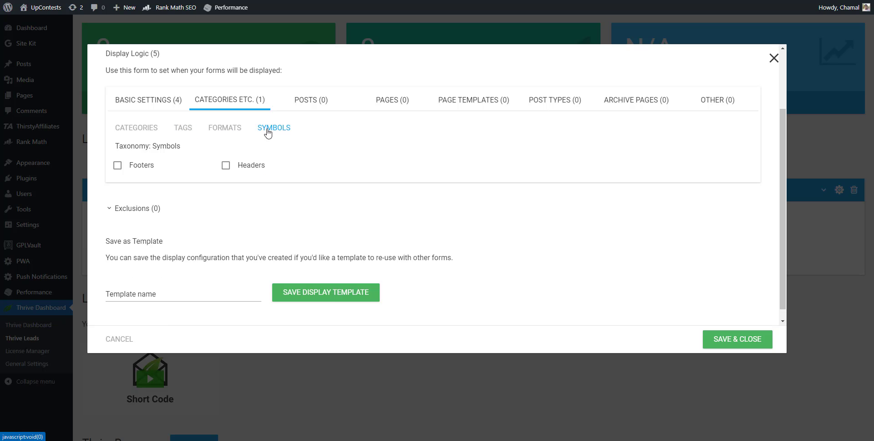
left_click(228, 131)
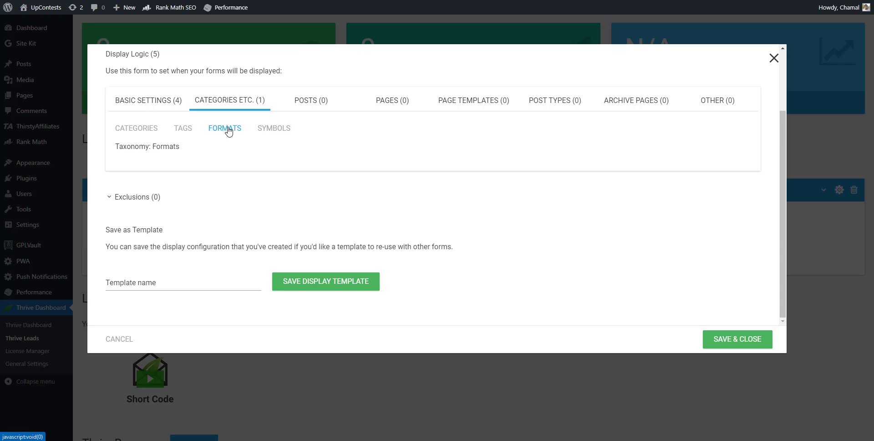
left_click(321, 104)
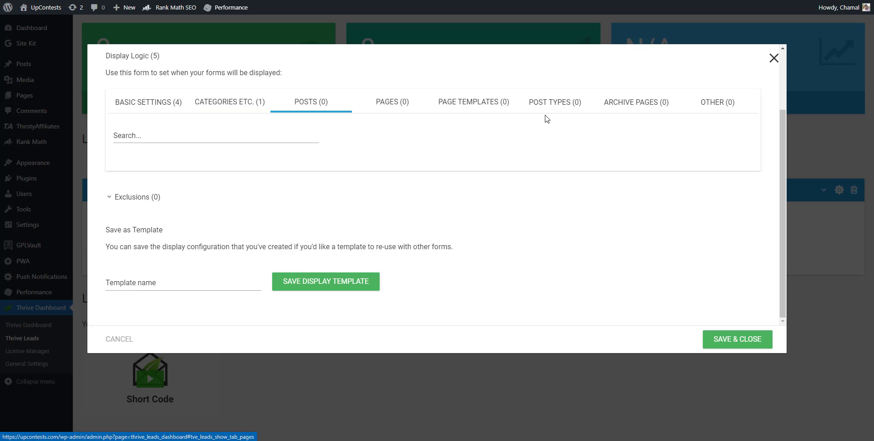
left_click(764, 339)
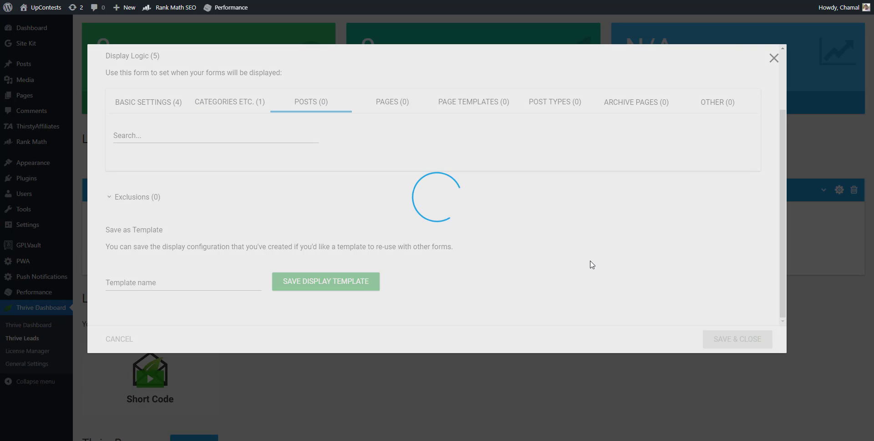
- Add a Lightbox opt-in form type to the Newsletter forms lead group
scroll(628, 196, "up", 2)
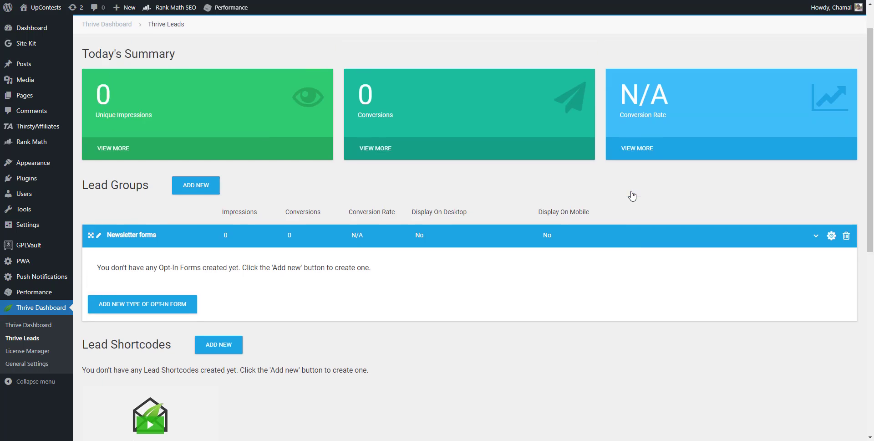
scroll(278, 285, "down", 2)
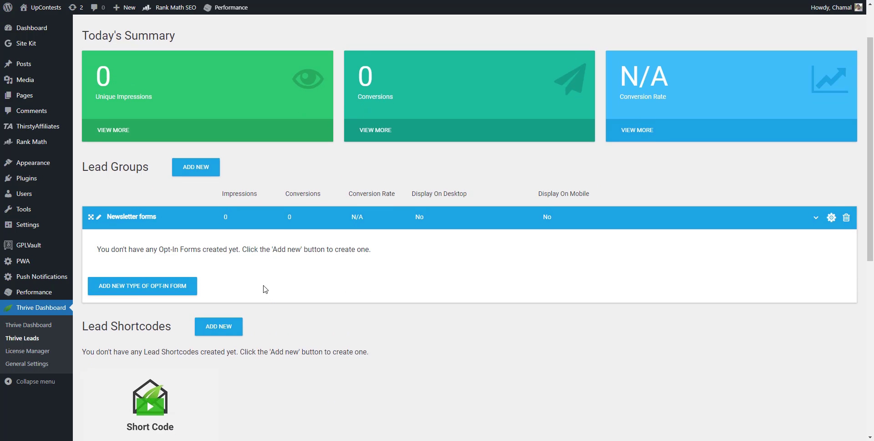
left_click(180, 279)
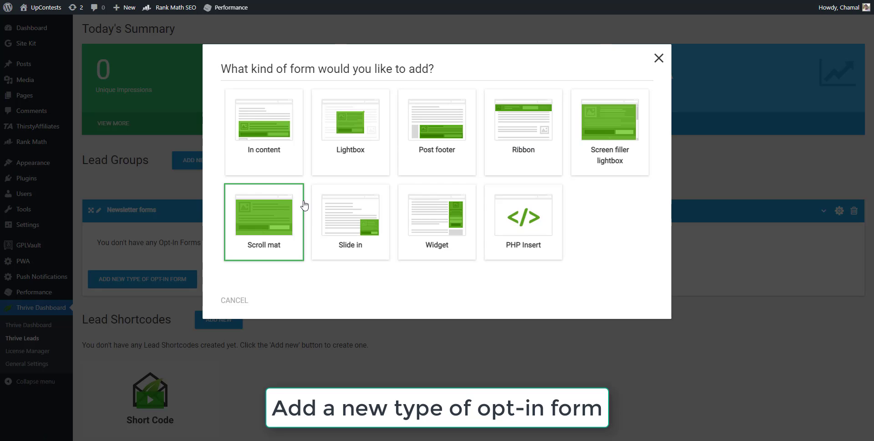
left_click(372, 113)
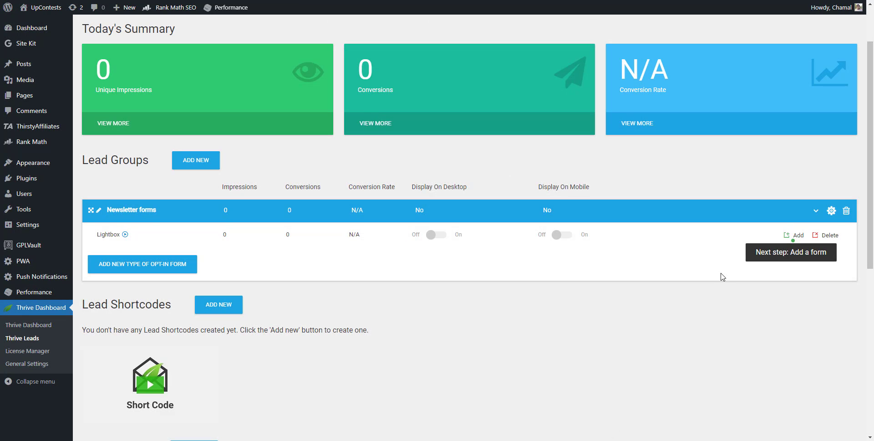
- Create a form named "new tips" under the Newsletter forms Lightbox type
left_click(794, 235)
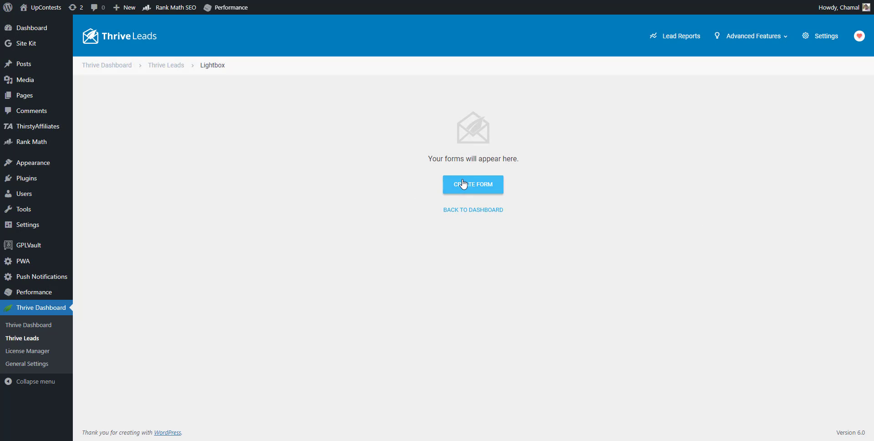
left_click(463, 184)
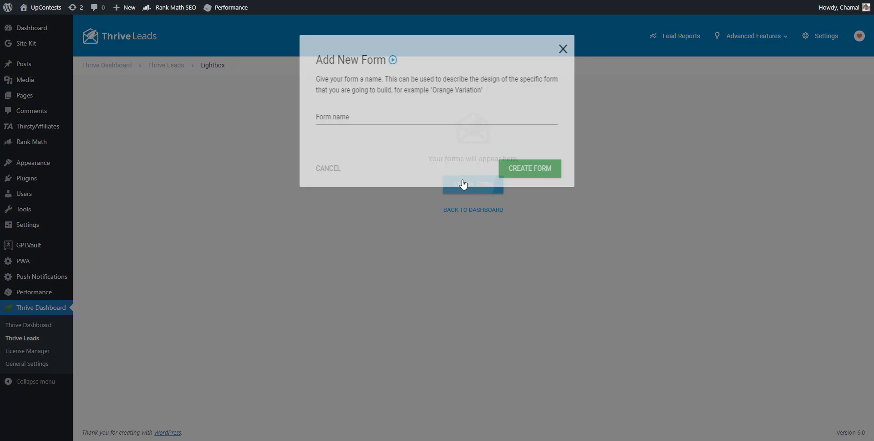
type("new tips")
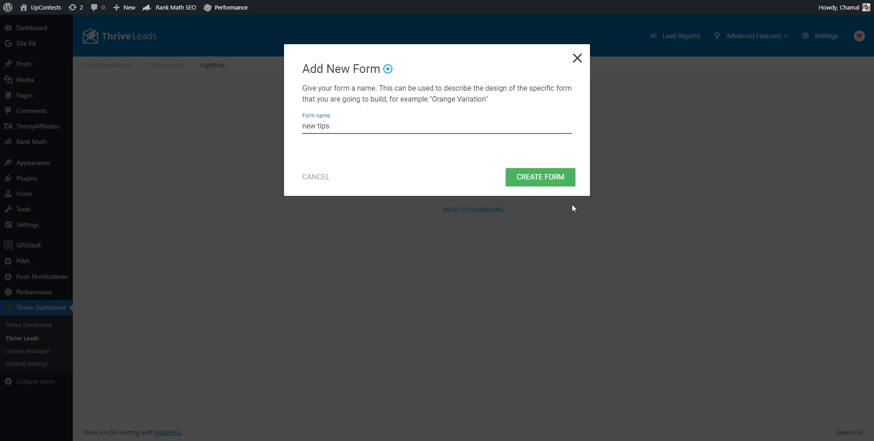
left_click(550, 182)
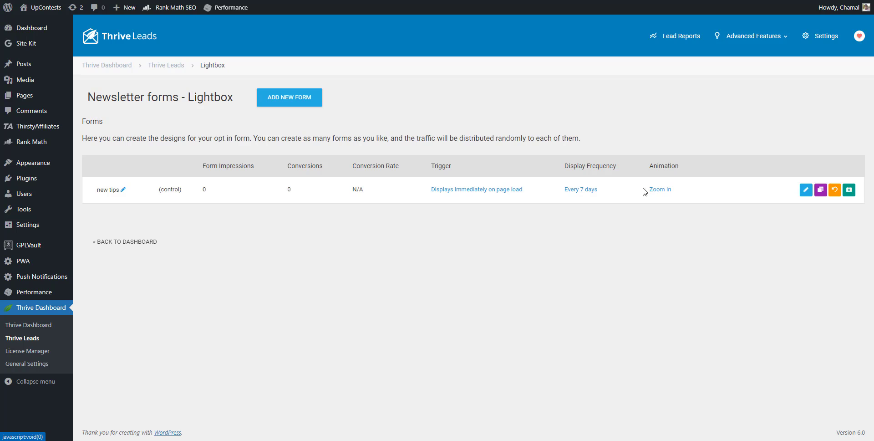
- Open the "new tips" form's design, browse the opt-in templates and apply the Icons 2-Step template
left_click(807, 190)
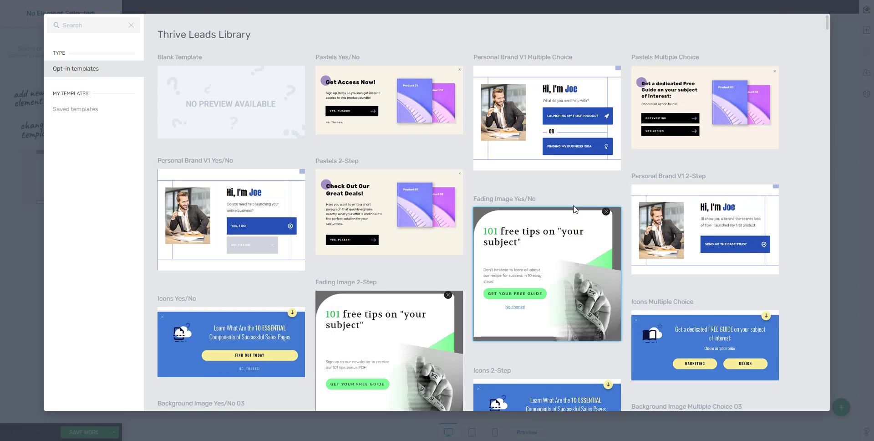
scroll(553, 207, "down", 5)
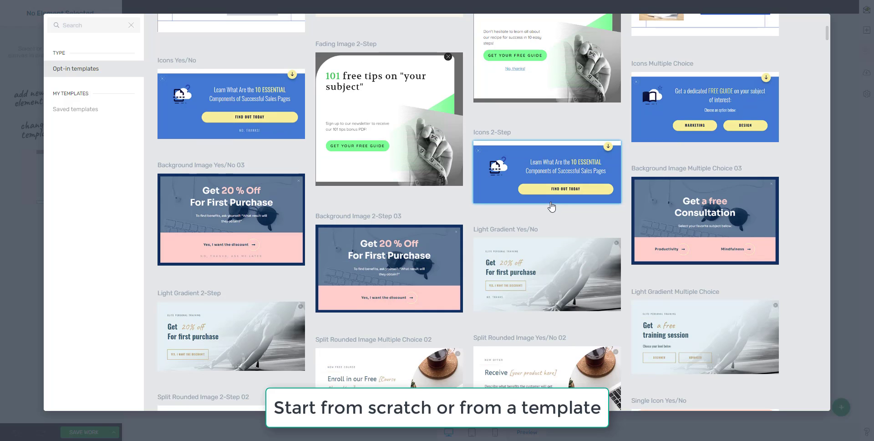
left_click(420, 125)
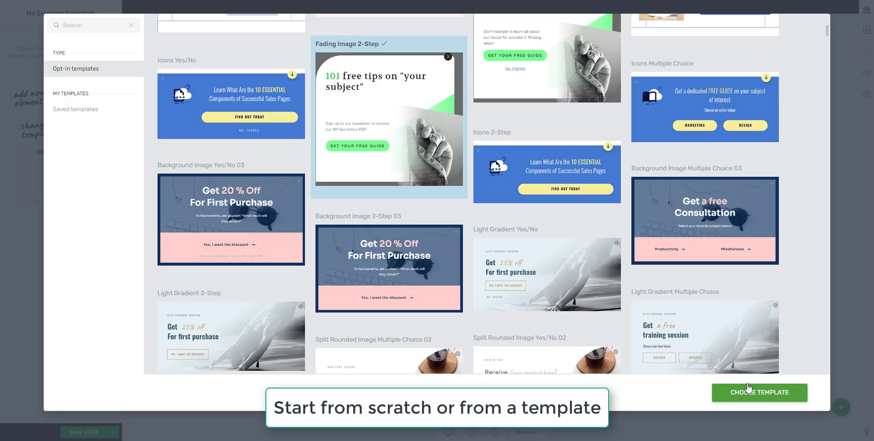
left_click(374, 252)
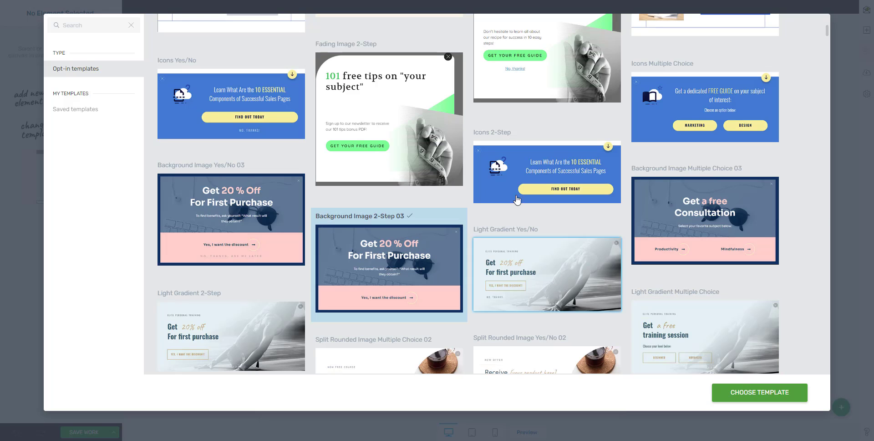
left_click(527, 190)
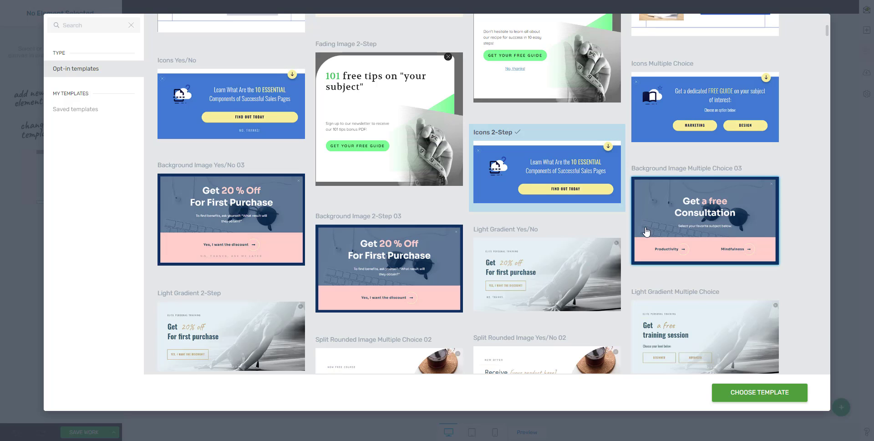
scroll(593, 276, "down", 6)
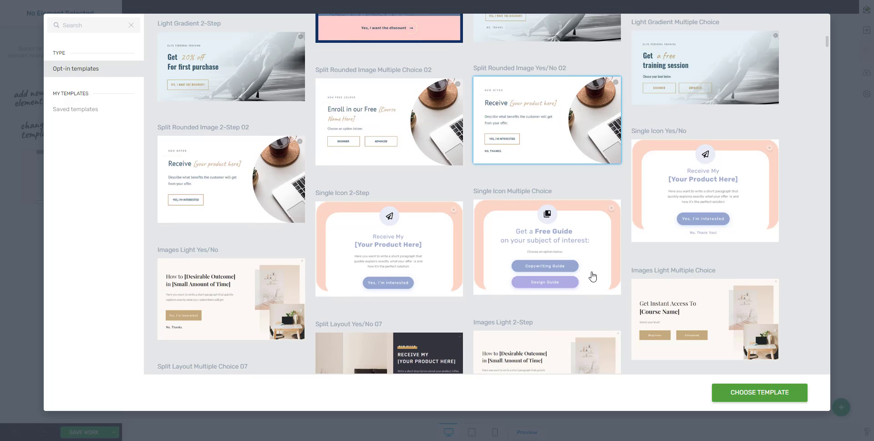
scroll(593, 276, "down", 5)
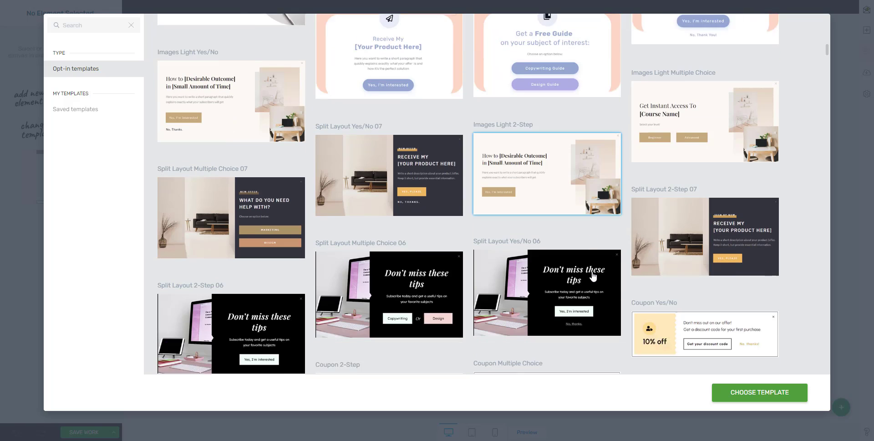
scroll(593, 276, "up", 10)
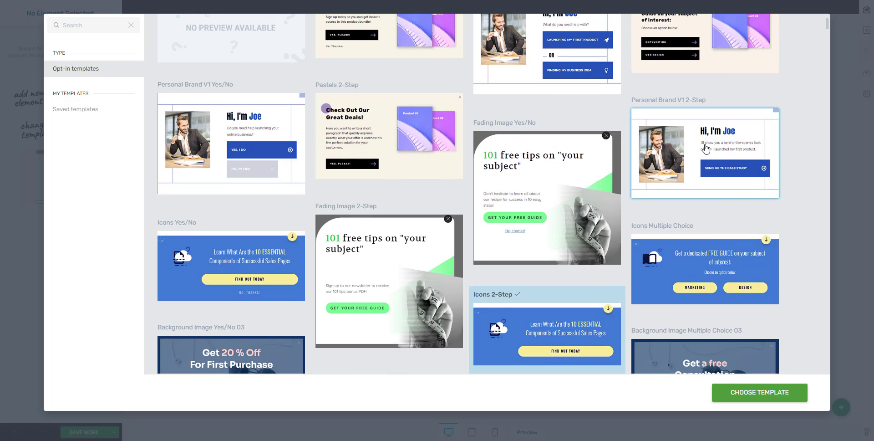
scroll(674, 200, "down", 4)
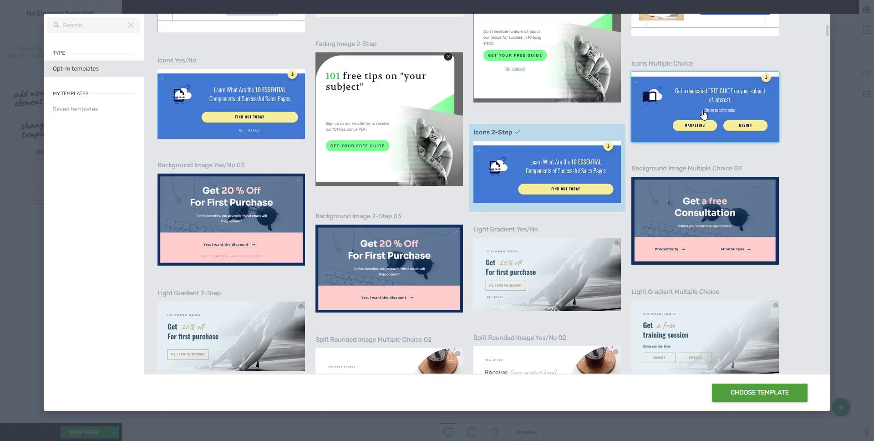
left_click(753, 392)
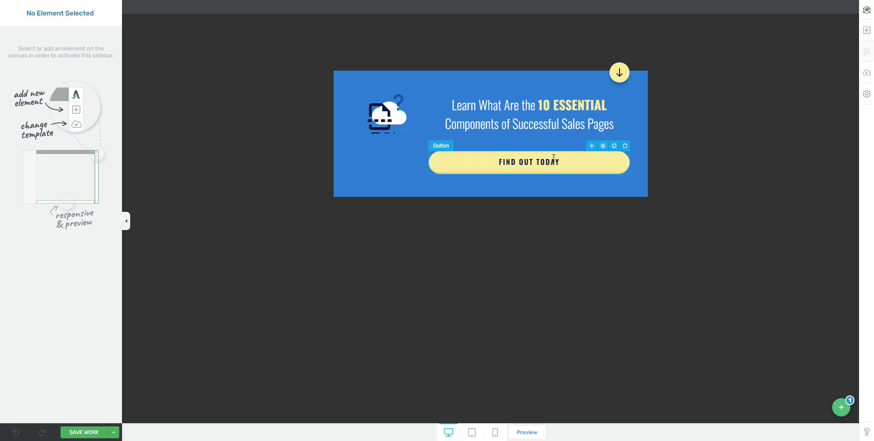
- Recolor the page icon beside the headline to the light mint shade #a8ffe5 and apply the color
left_click(546, 107)
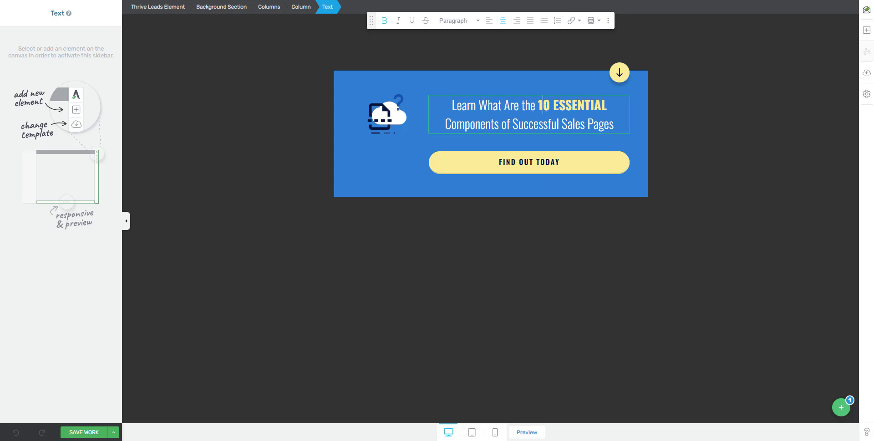
left_click(386, 117)
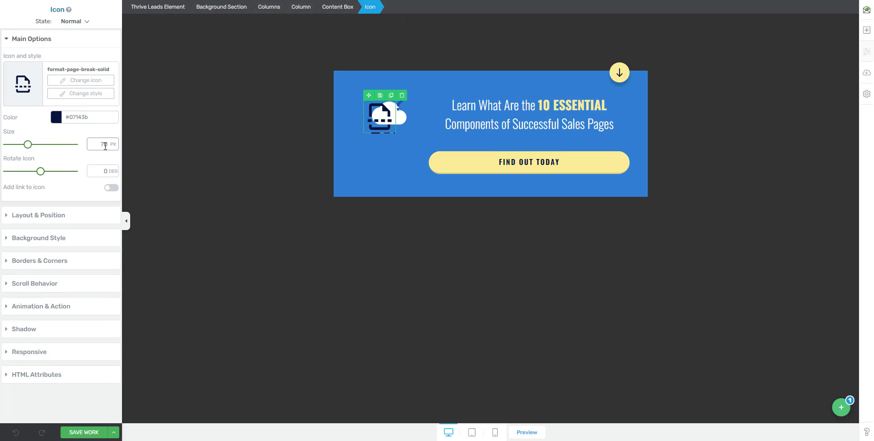
left_click(56, 119)
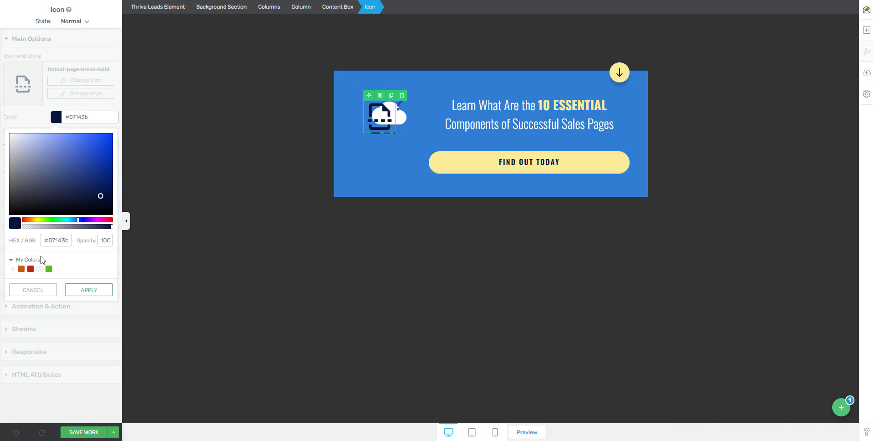
left_click(22, 268)
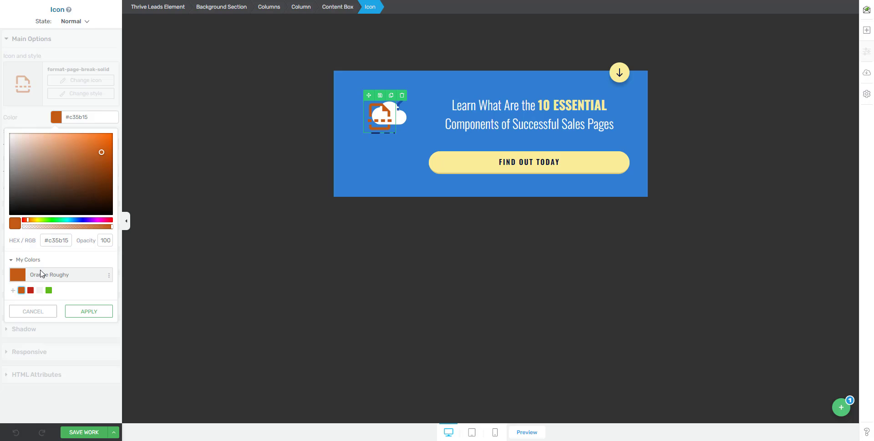
left_click(39, 291)
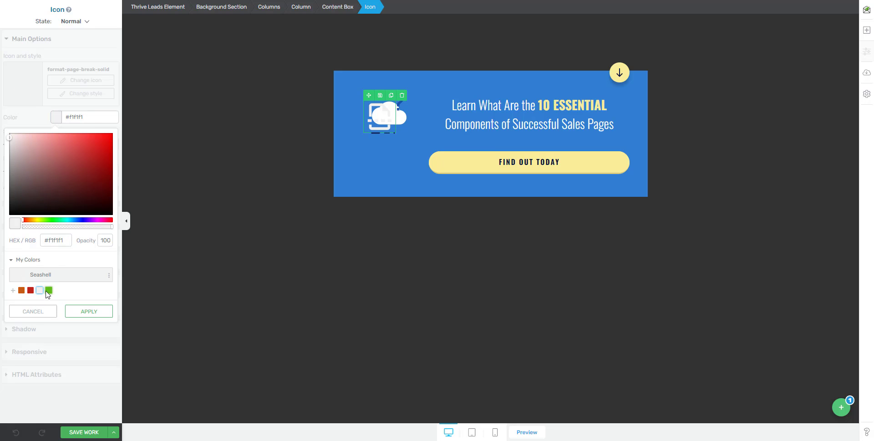
left_click_drag(56, 155, 21, 120)
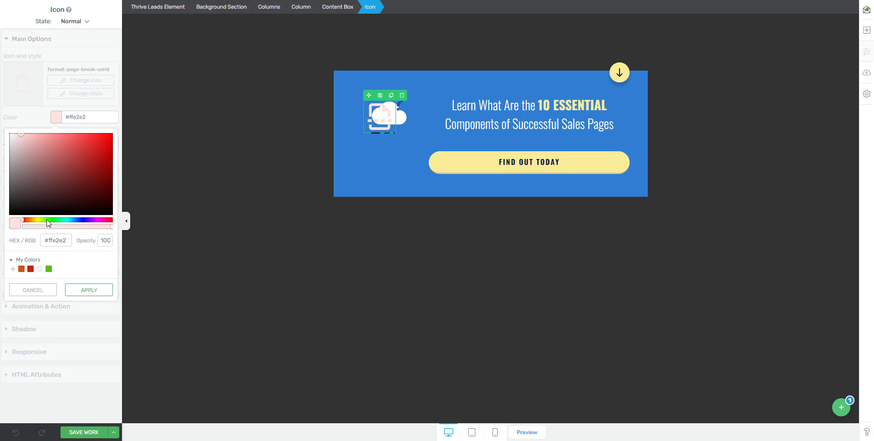
left_click(47, 223)
left_click_drag(47, 224, 63, 225)
left_click(45, 132)
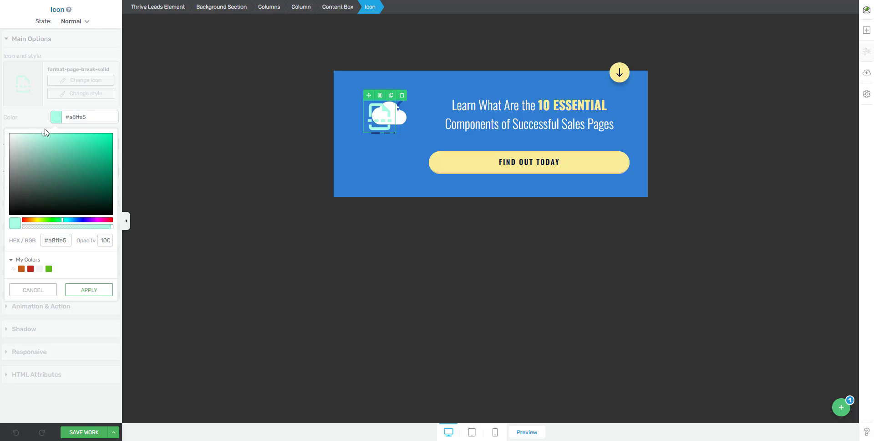
left_click(93, 292)
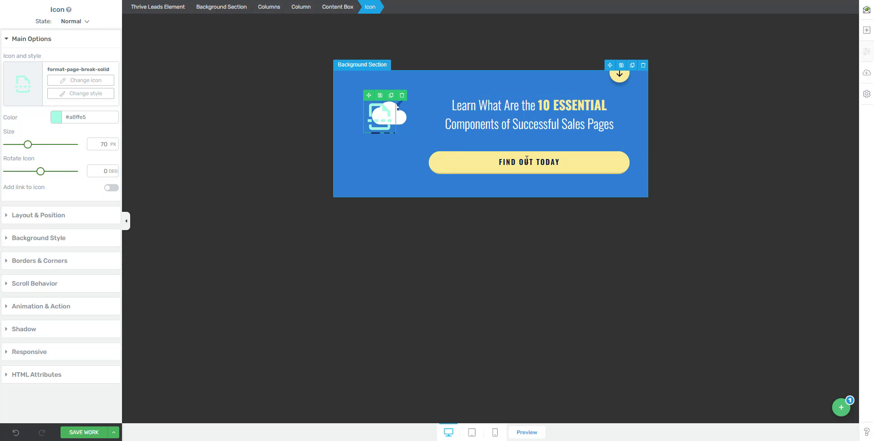
- Add a Greyscale background effect of 28% to the form's background section
left_click(517, 76)
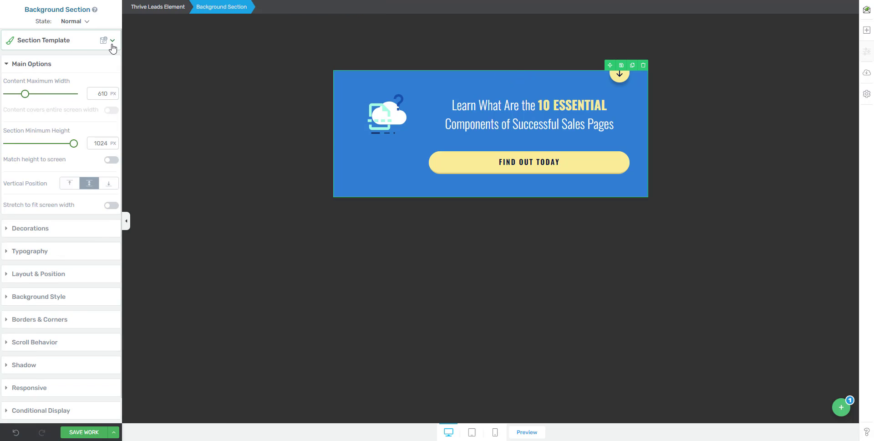
left_click(112, 40)
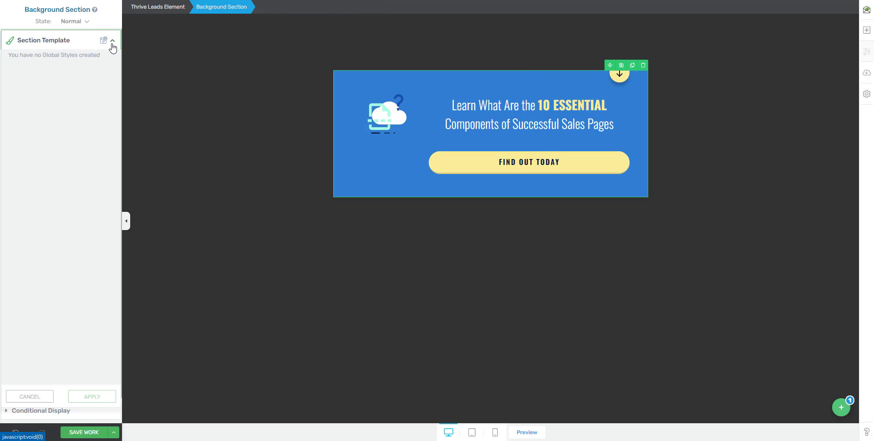
left_click(112, 41)
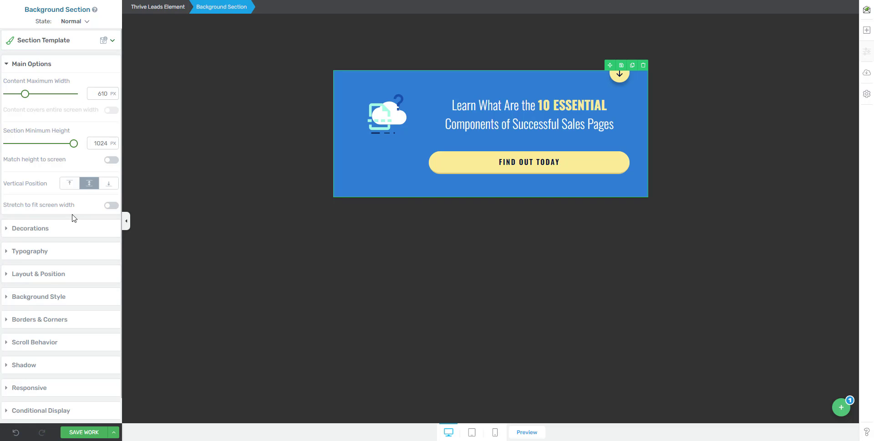
scroll(49, 285, "down", 1)
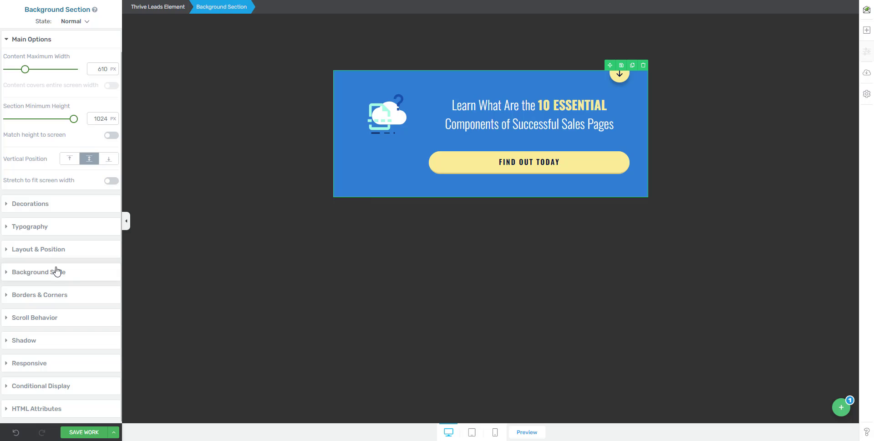
left_click(57, 272)
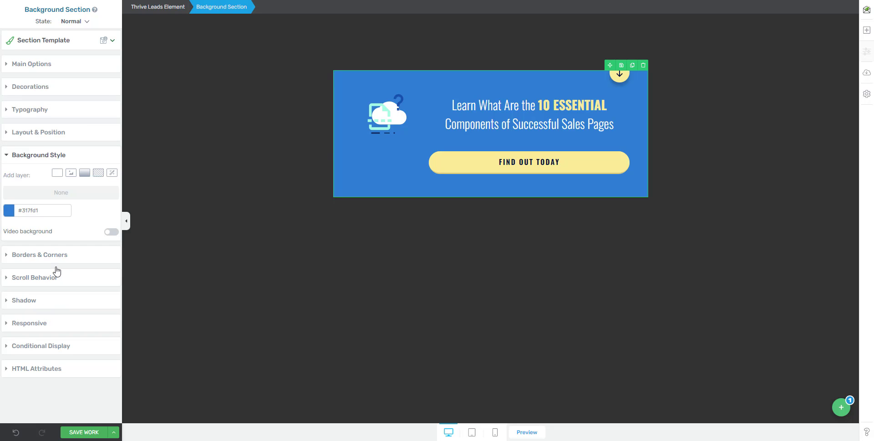
left_click(114, 174)
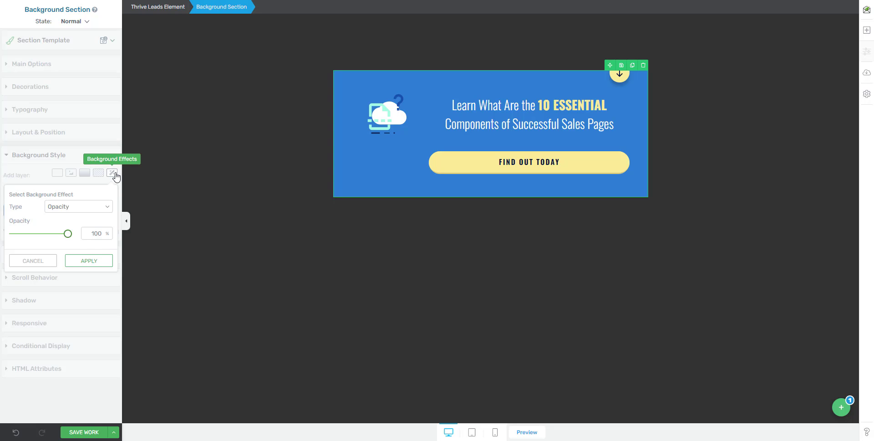
left_click(82, 207)
left_click(76, 231)
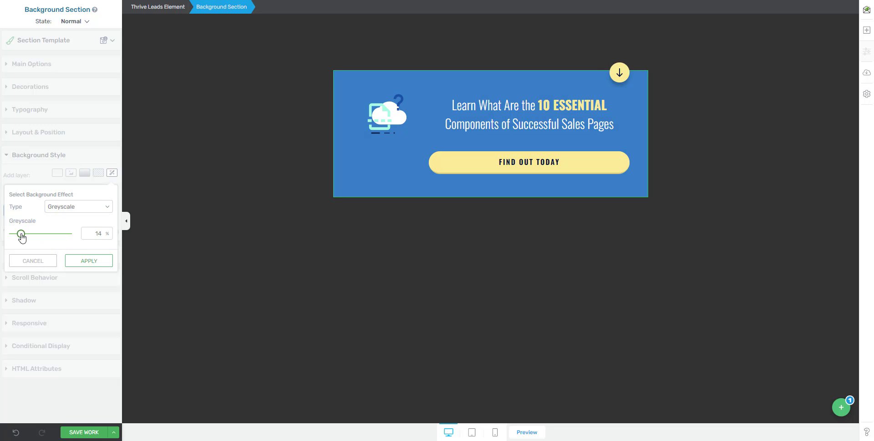
mouse_move(14, 234)
left_mouse_down()
mouse_move(57, 235)
mouse_move(28, 233)
left_mouse_up()
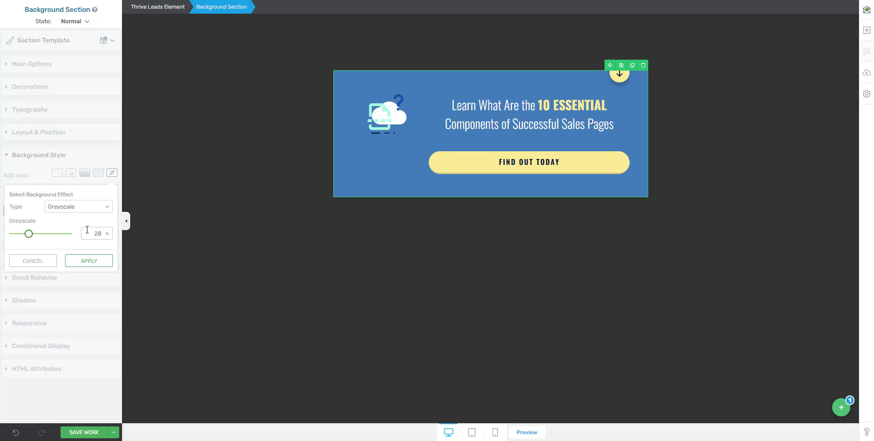
- Add a 6 px Blur background effect to the section and apply the background effects
left_click(92, 212)
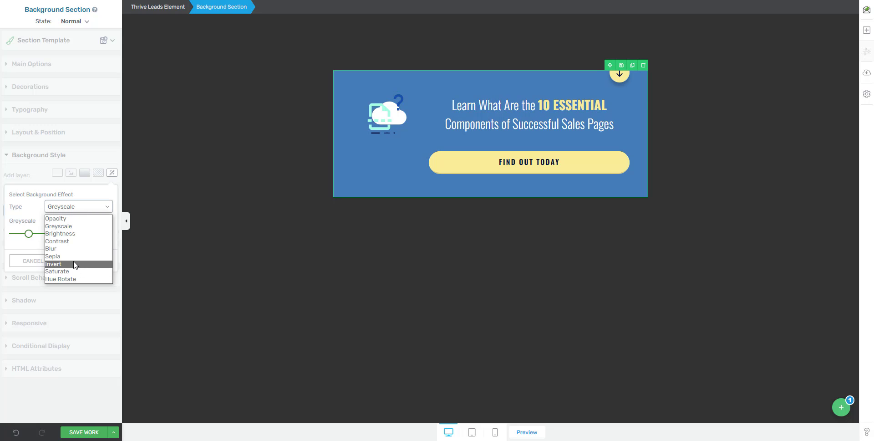
left_click(77, 256)
left_click(81, 207)
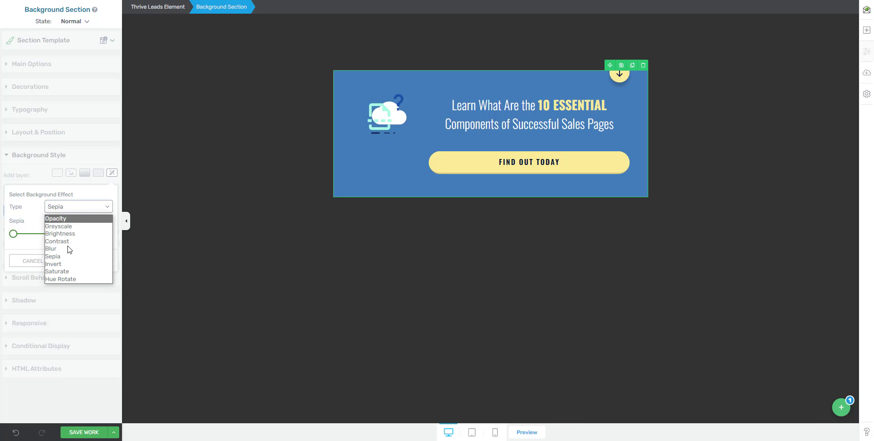
left_click(64, 253)
mouse_move(15, 235)
left_mouse_down()
mouse_move(31, 234)
mouse_move(18, 235)
left_mouse_up()
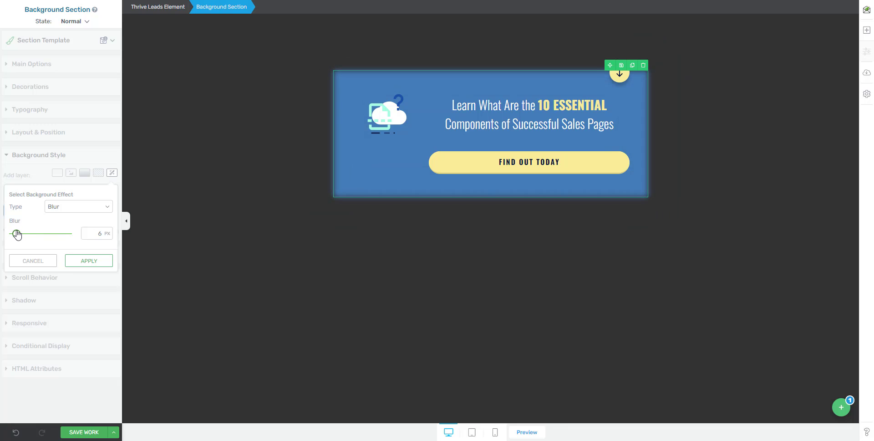
left_click(91, 261)
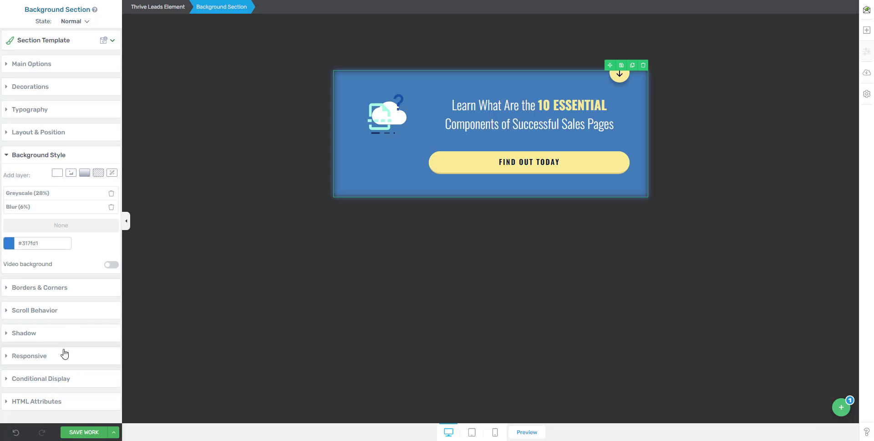
- Set the background section's scroll behavior to Parallax on desktop only and start adding a new effect
left_click(67, 310)
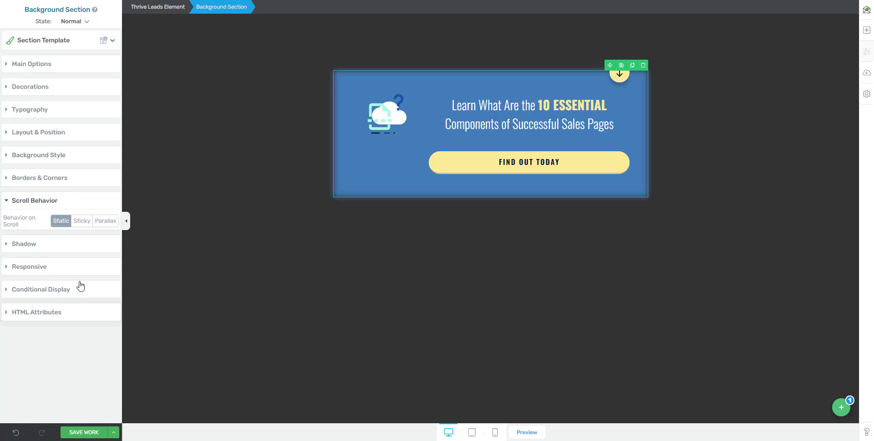
left_click(111, 226)
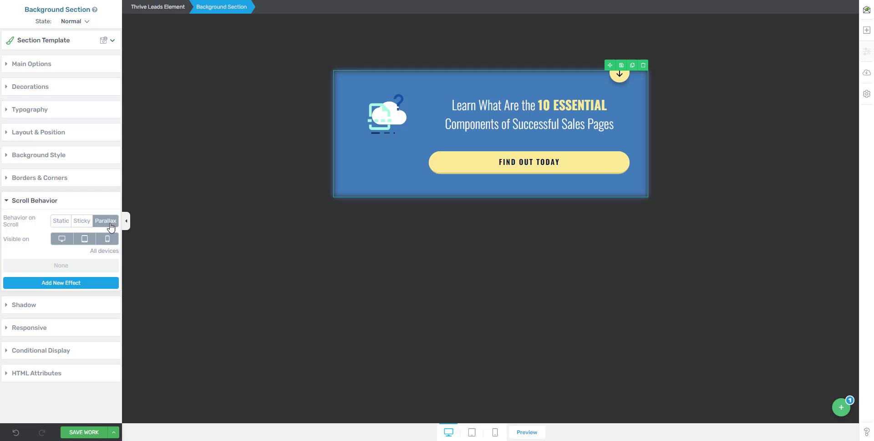
left_click(85, 240)
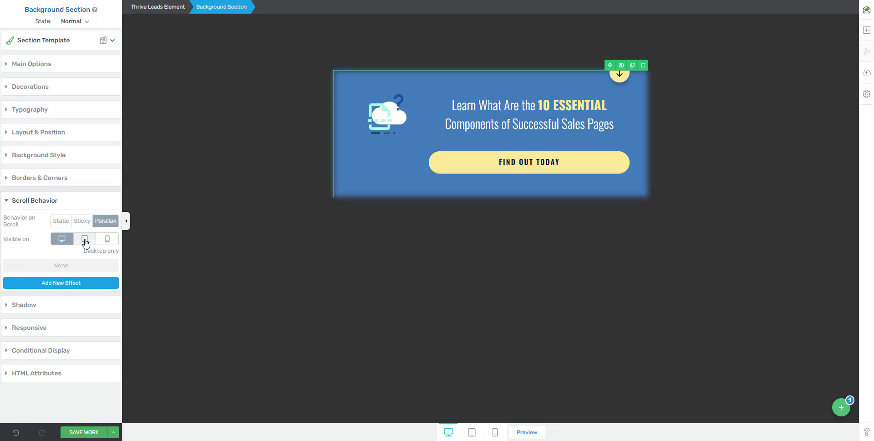
left_click(77, 283)
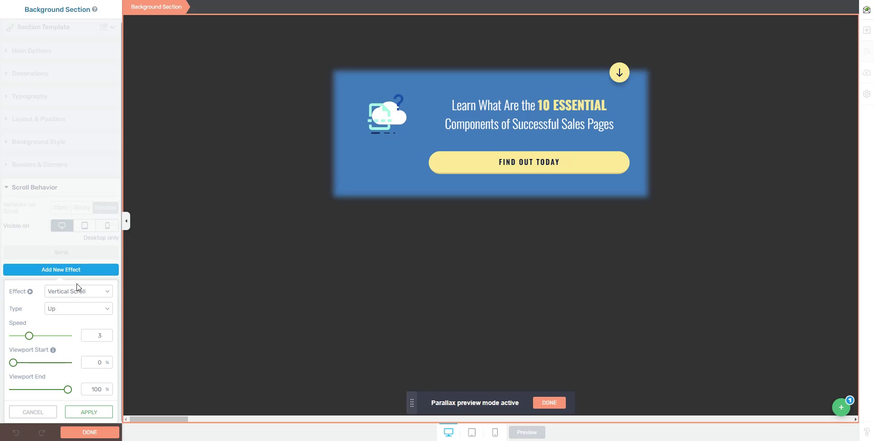
- Try the Vertical Scroll and Horizontal Scroll effects in the section's parallax preview
scroll(417, 199, "down", 2)
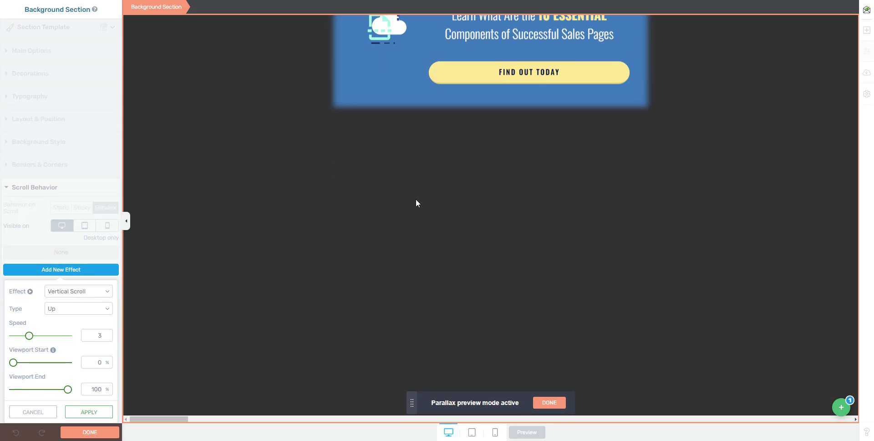
scroll(416, 202, "down", 1)
left_click(85, 293)
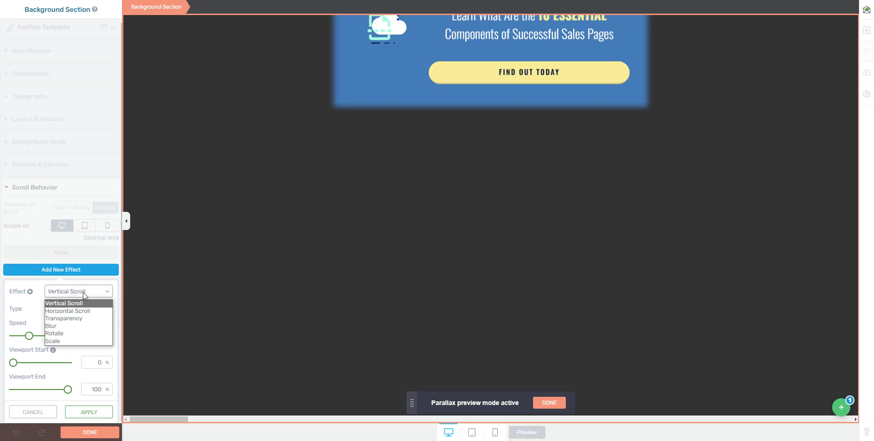
left_click(76, 314)
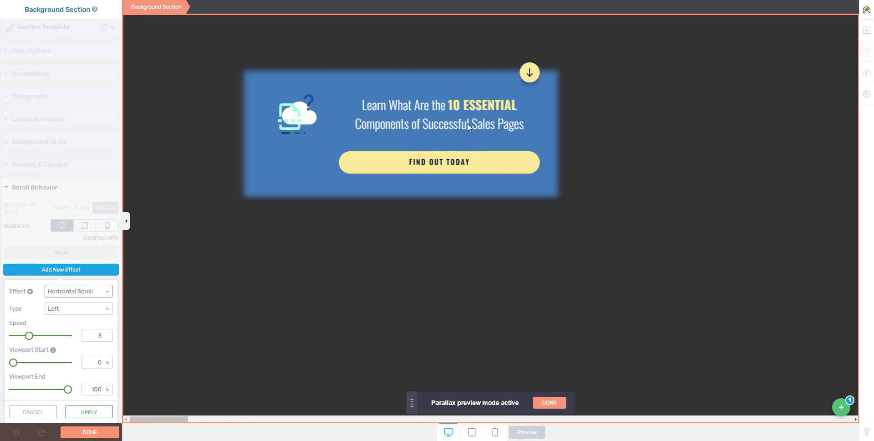
- Apply a Blur parallax effect of type Fade In to the background section and exit the parallax preview
left_click(75, 295)
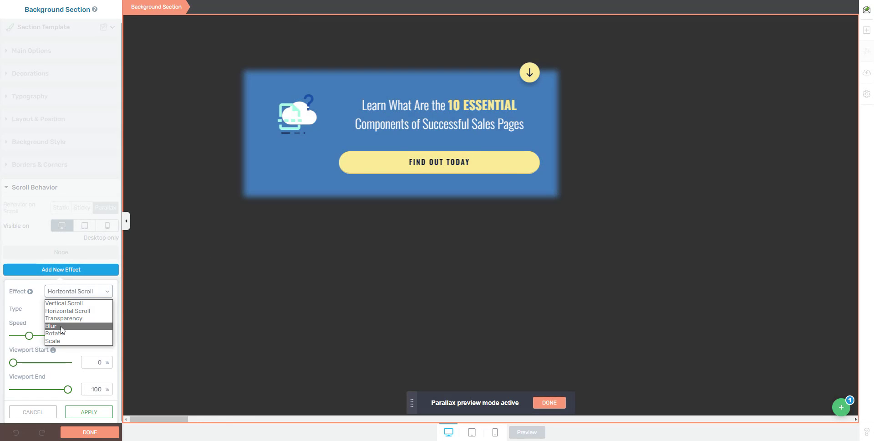
left_click(64, 330)
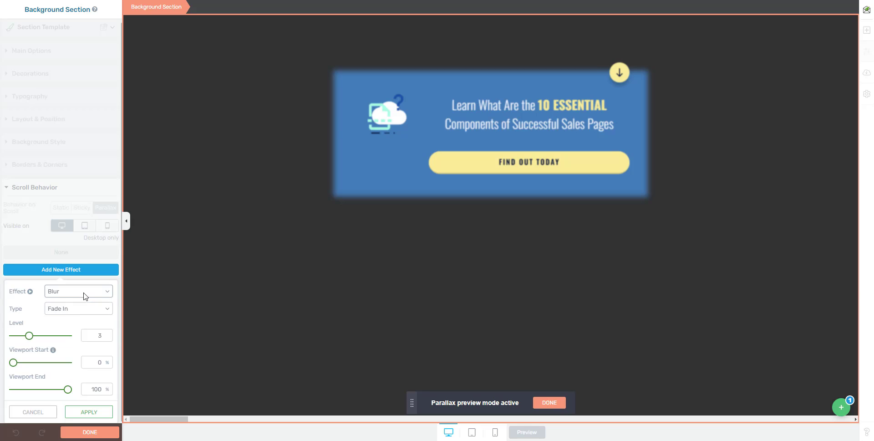
left_click(78, 311)
left_click(71, 329)
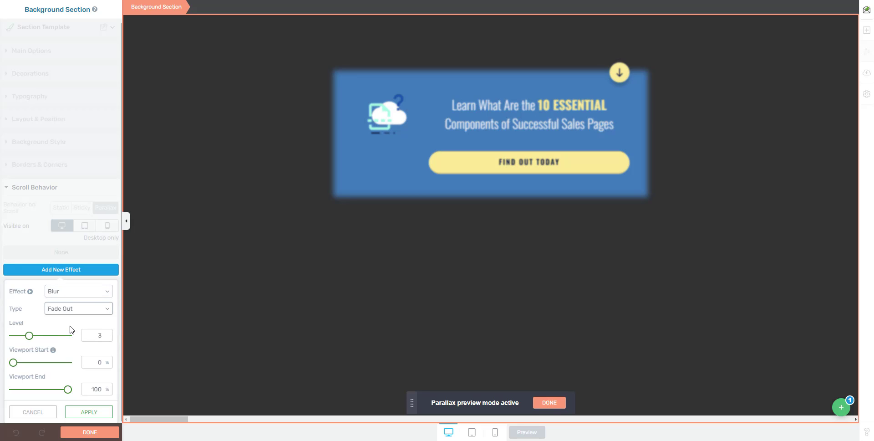
left_click(84, 310)
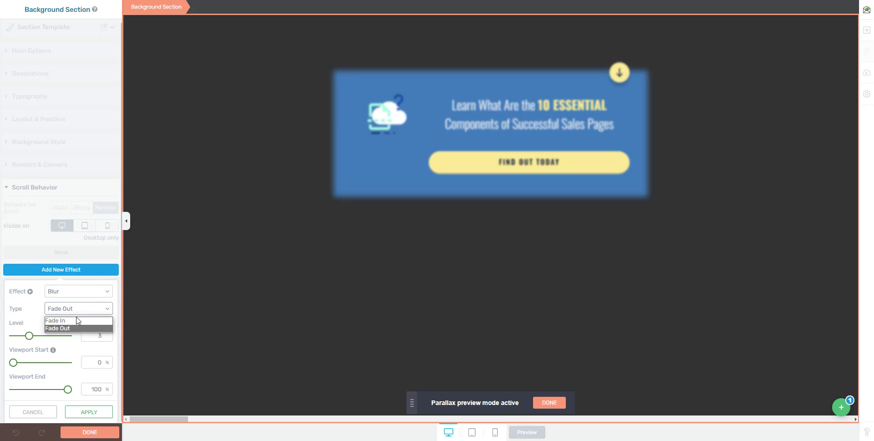
left_click(77, 321)
left_click(78, 297)
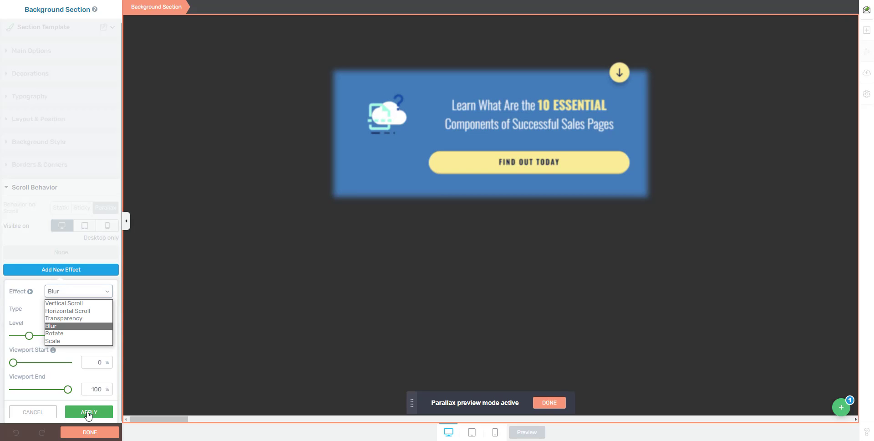
left_click(88, 412)
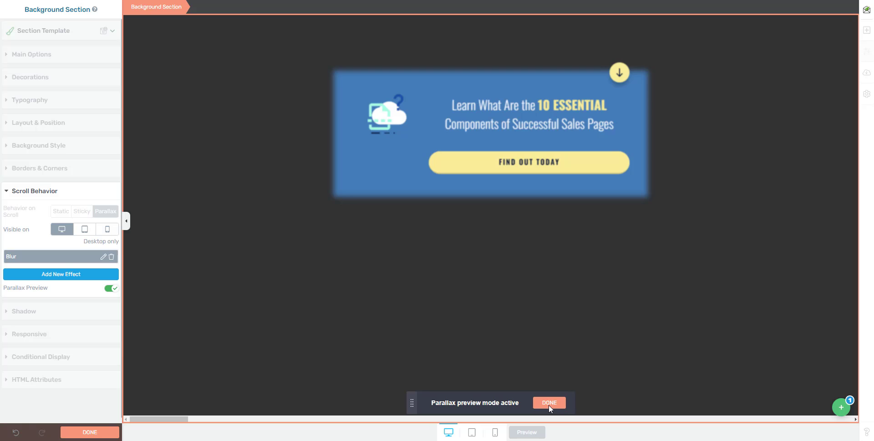
left_click(549, 404)
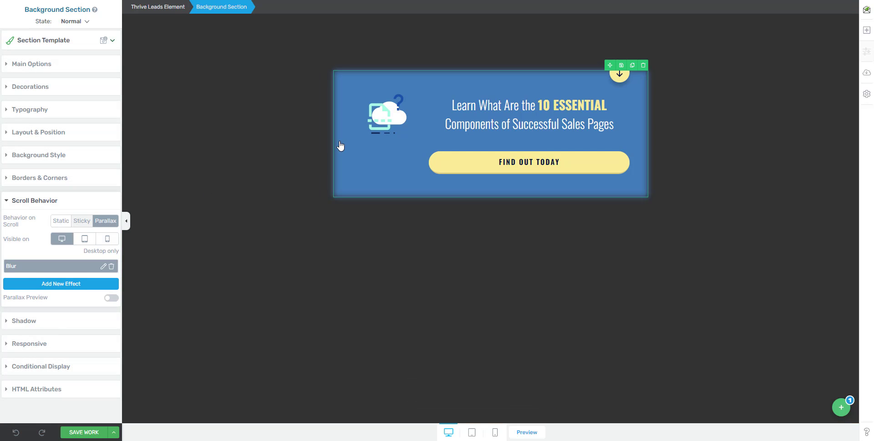
- Add a text element between the headline and the button reading "Click the button below to get started..."
left_click(512, 99)
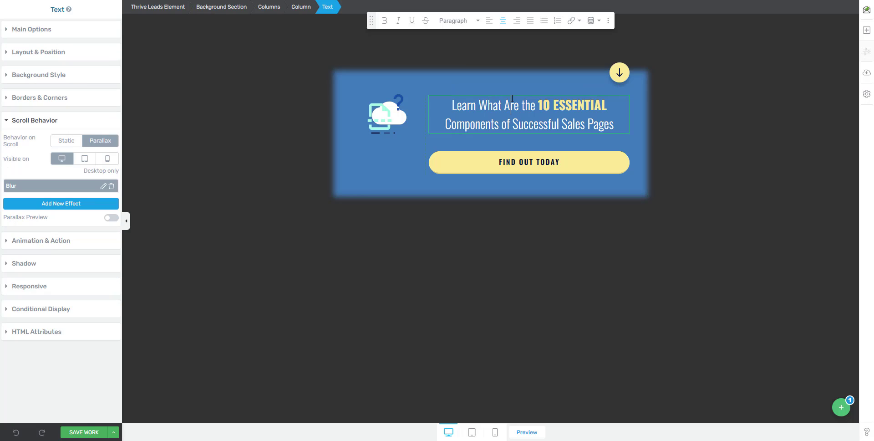
left_click(508, 161)
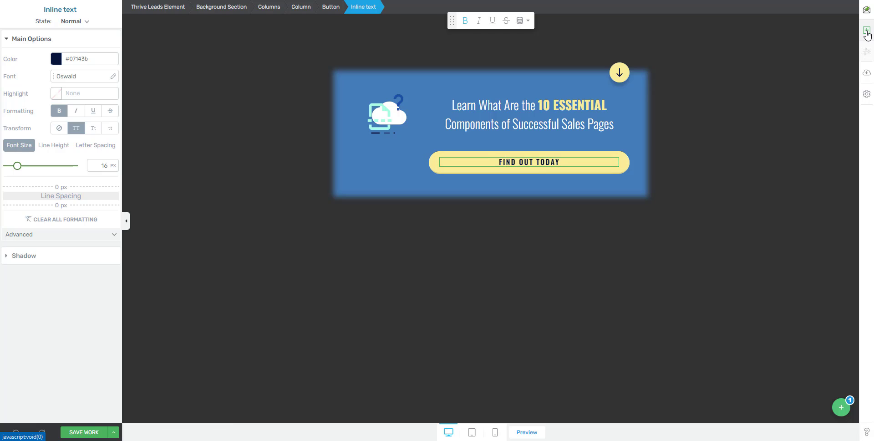
left_click(867, 32)
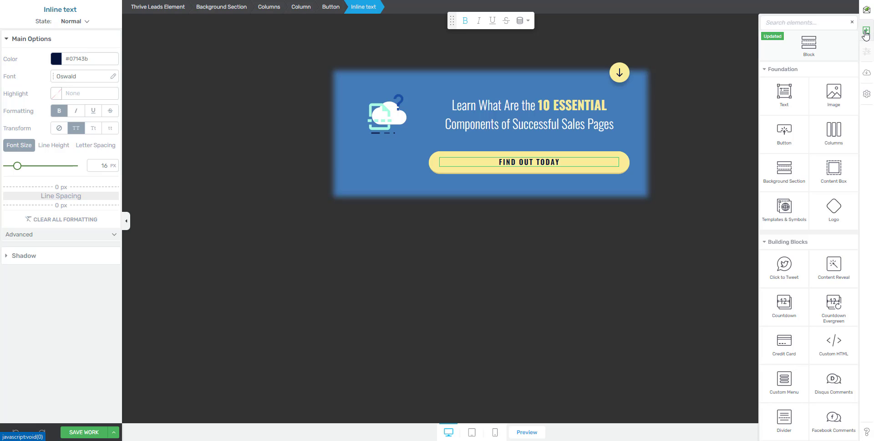
mouse_move(785, 94)
left_mouse_down()
mouse_move(547, 157)
mouse_move(550, 134)
left_mouse_up()
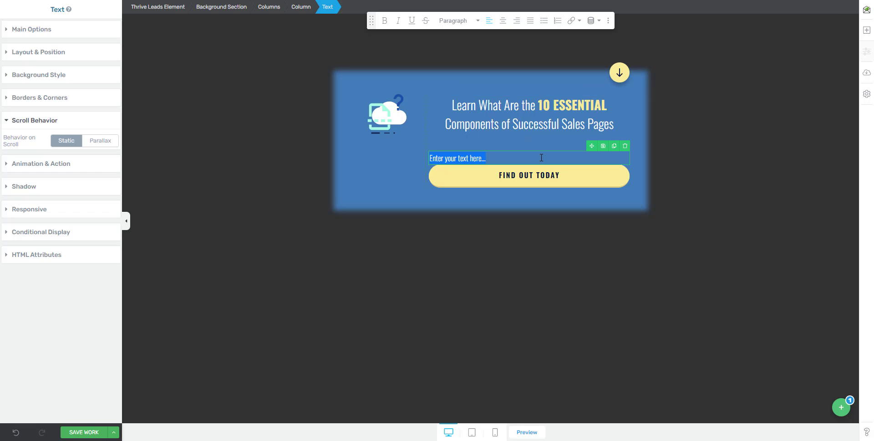
type("c")
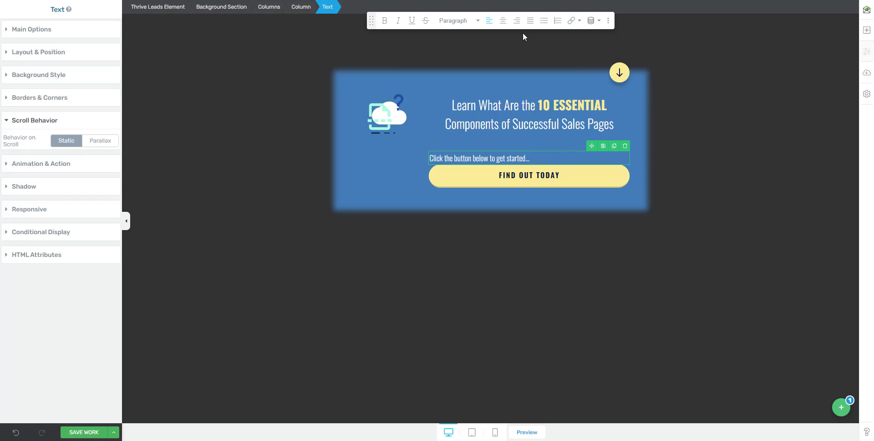
- Center the new text line and its element, and set its bottom margin to 20 px
left_click(503, 20)
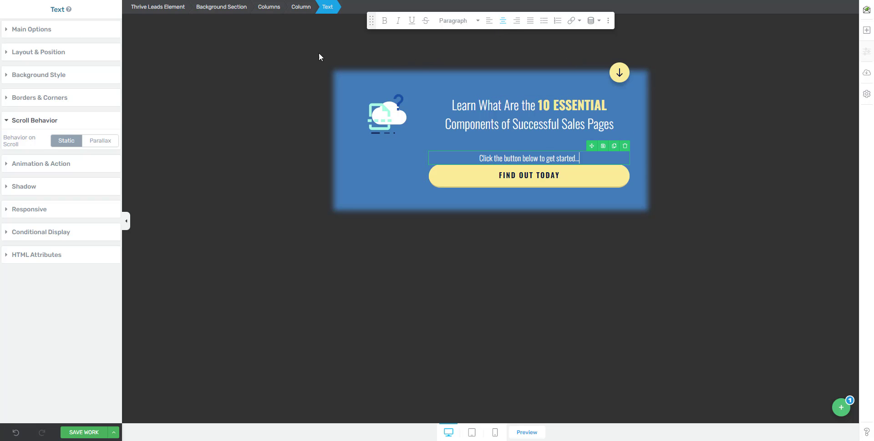
left_click(47, 51)
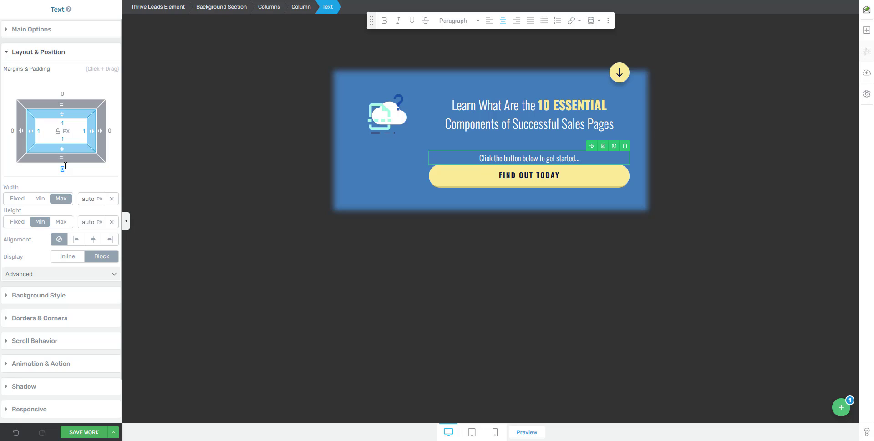
type("20")
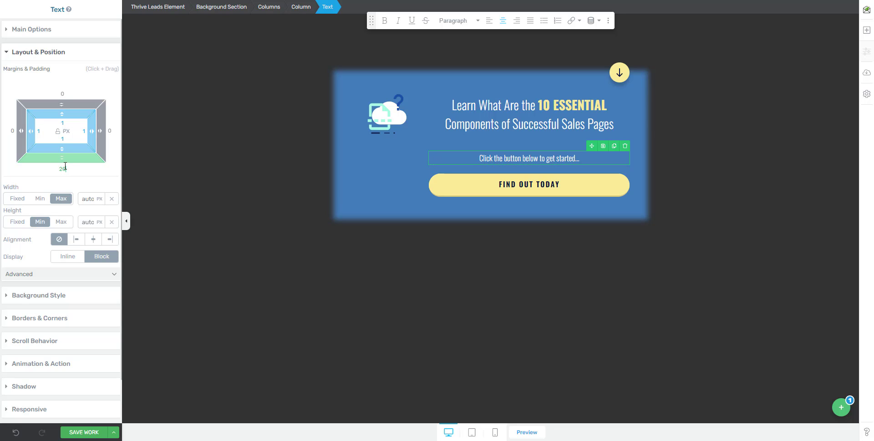
left_click(93, 239)
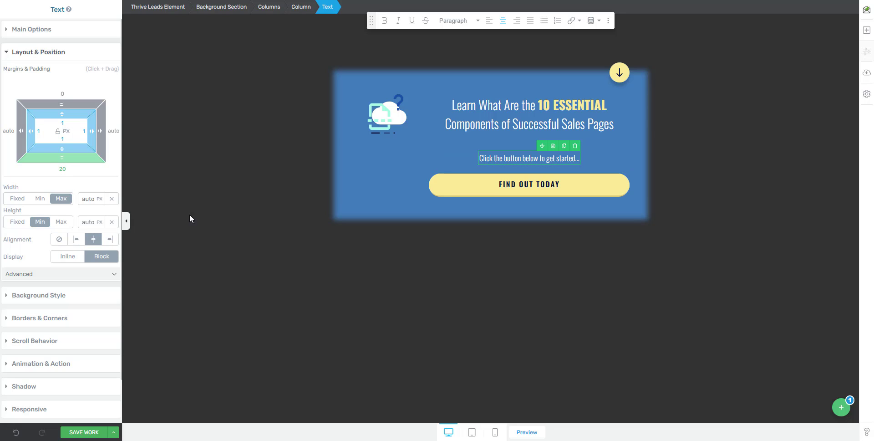
- Switch the lightbox from its default state to State 1 for editing
left_click(844, 410)
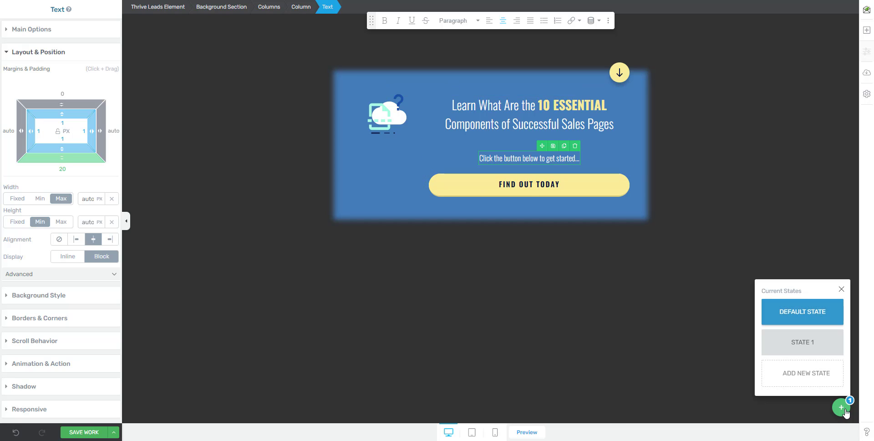
left_click(842, 407)
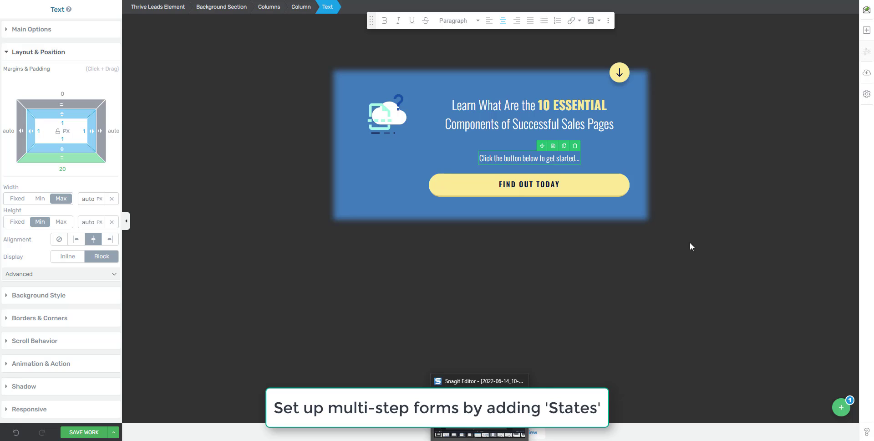
left_click(841, 407)
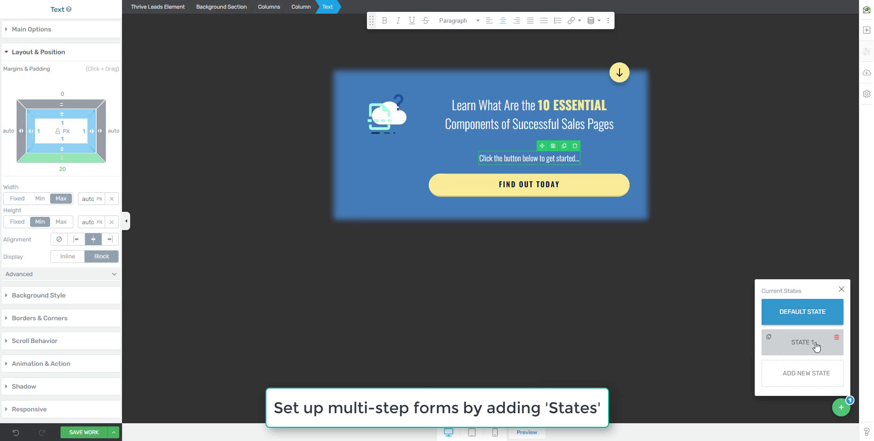
left_click(815, 345)
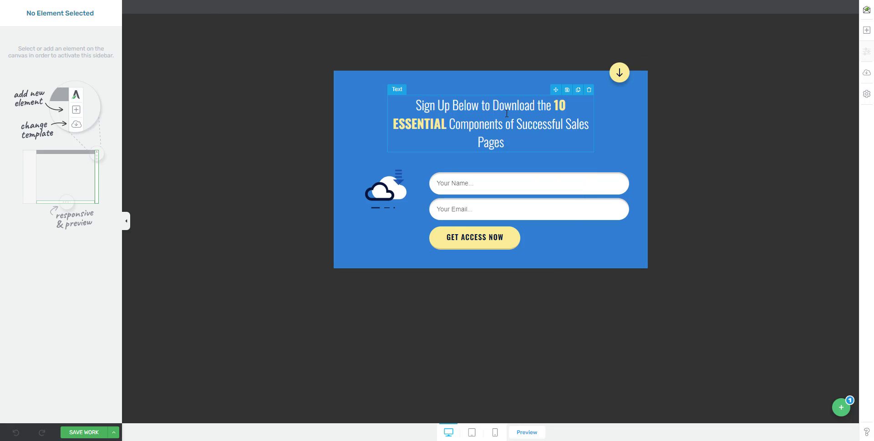
- Examine the available form templates for the opt-in form, close the library without changing it and dismiss the template tip
left_click(493, 107)
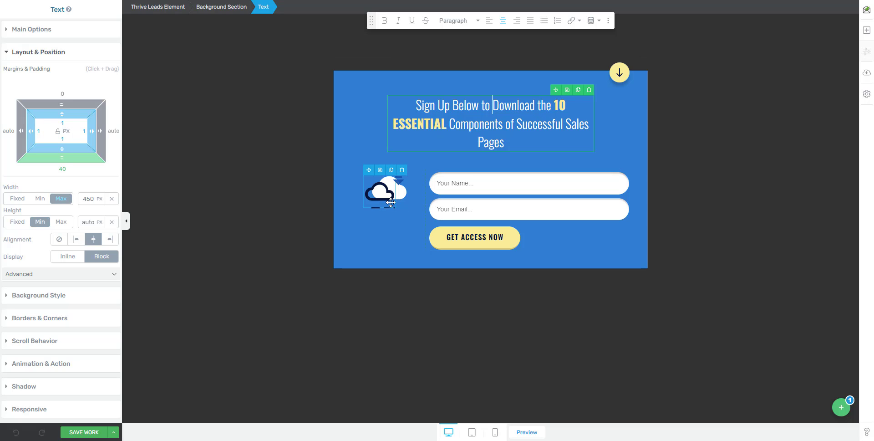
left_click(483, 238)
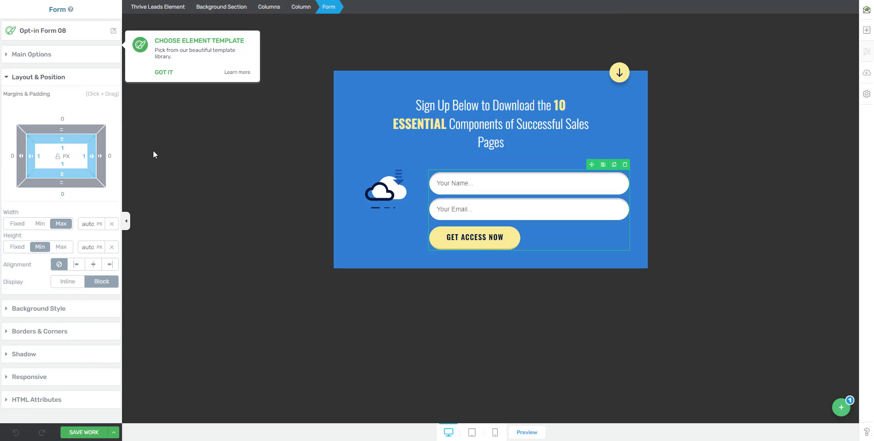
left_click(114, 31)
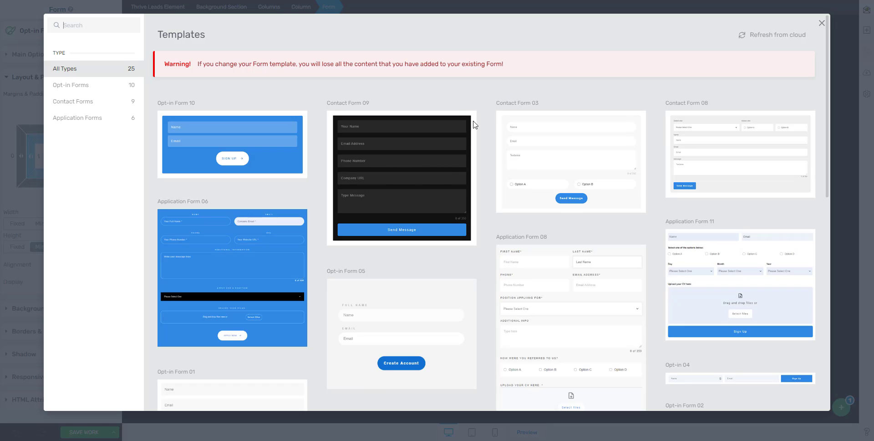
scroll(446, 199, "down", 8)
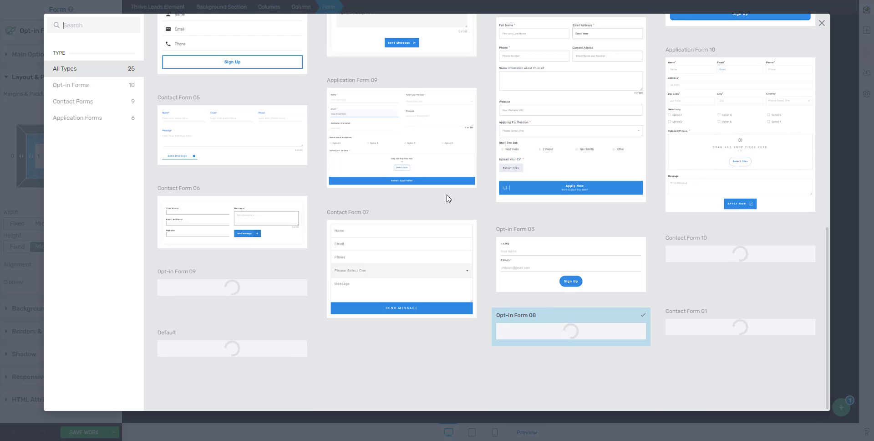
scroll(447, 199, "up", 10)
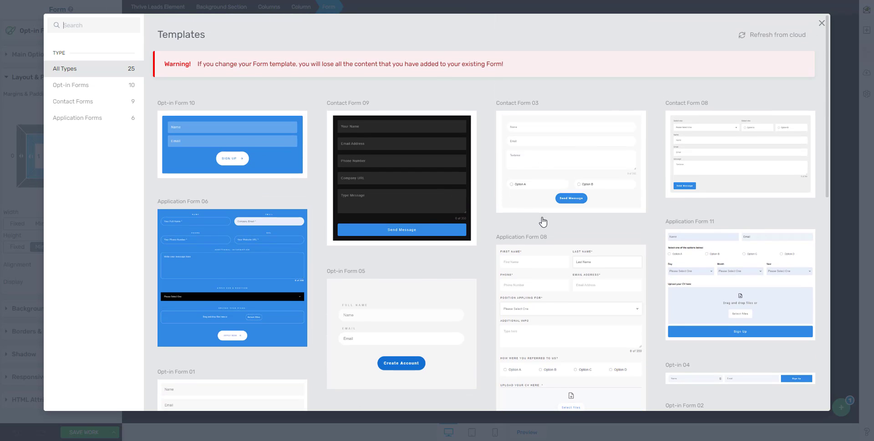
scroll(543, 221, "down", 7)
scroll(542, 222, "down", 4)
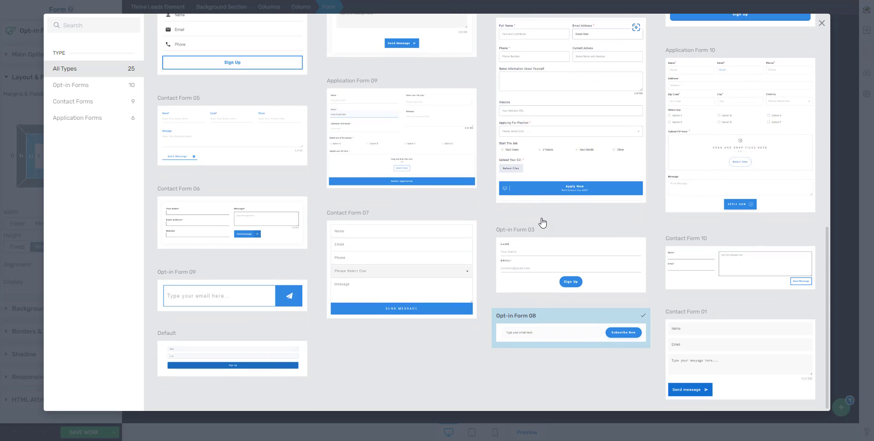
scroll(543, 221, "up", 12)
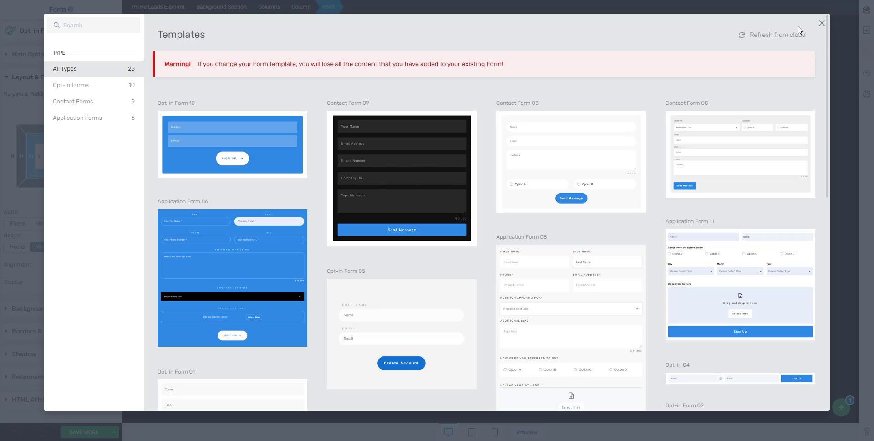
left_click(822, 24)
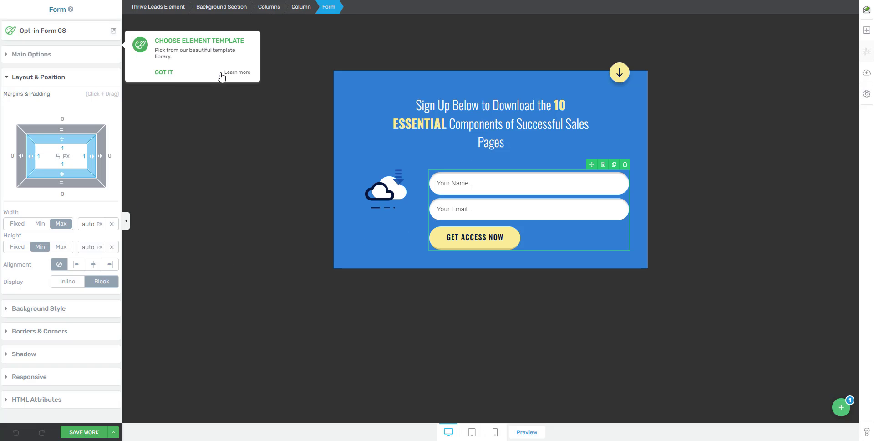
left_click(165, 72)
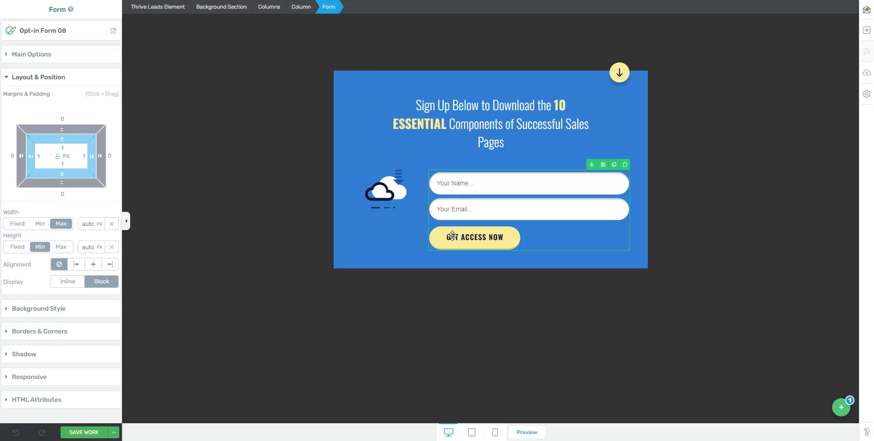
- Enter form element editing and set the submit button's color to the saved red Thunderbird (#bc251a)
left_click(52, 56)
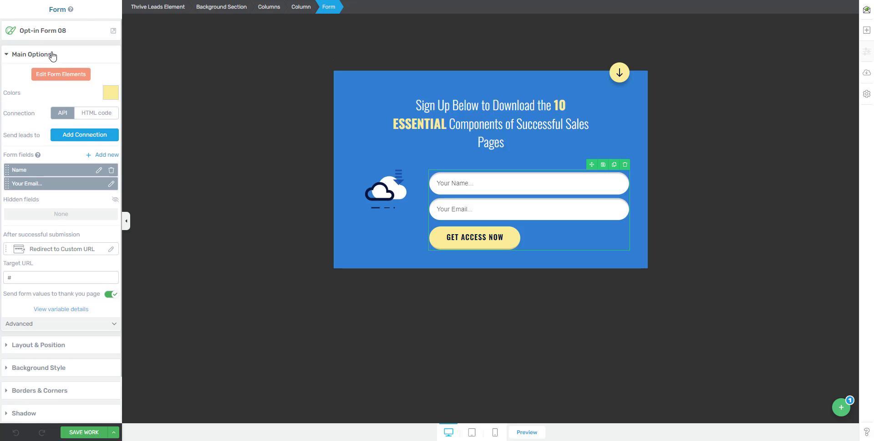
left_click(62, 73)
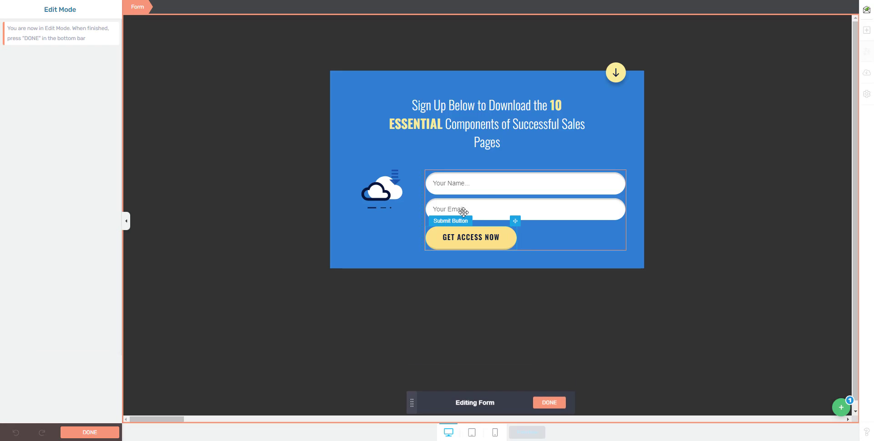
left_click(510, 243)
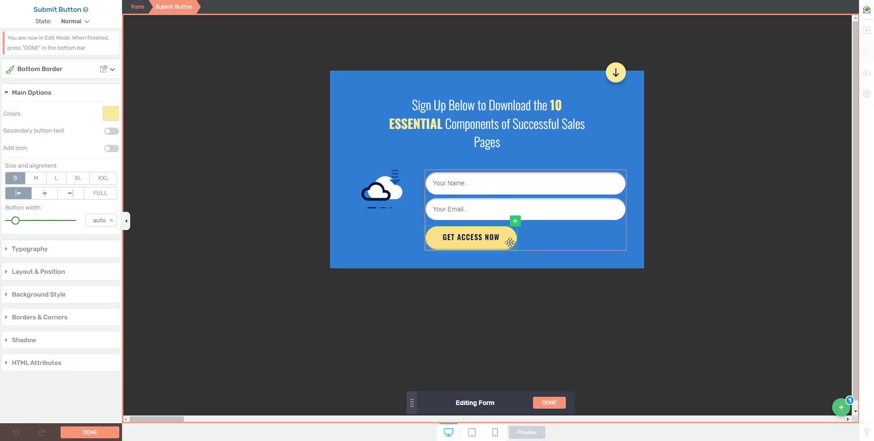
left_click(113, 115)
left_click(49, 265)
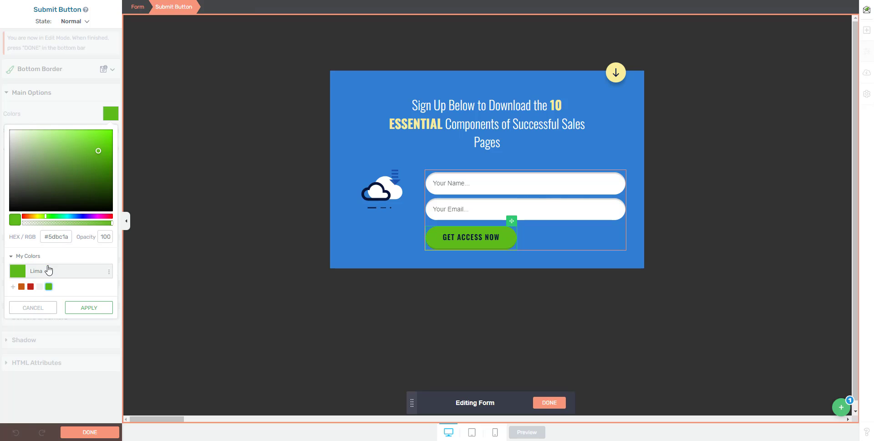
left_click(29, 287)
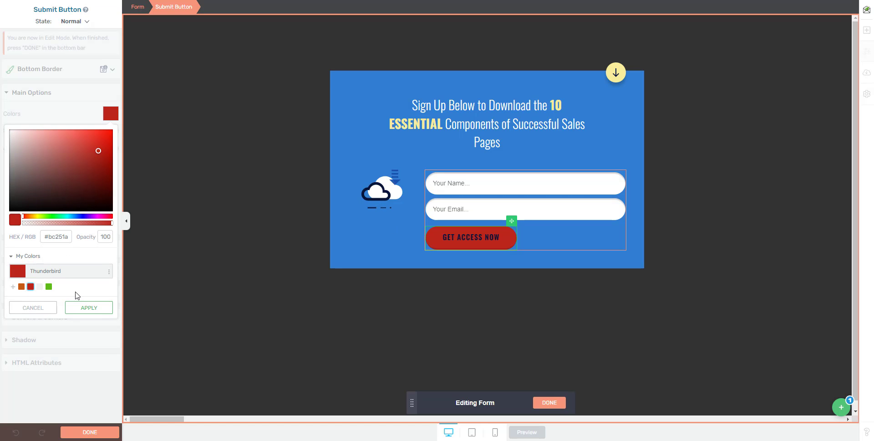
left_click(83, 307)
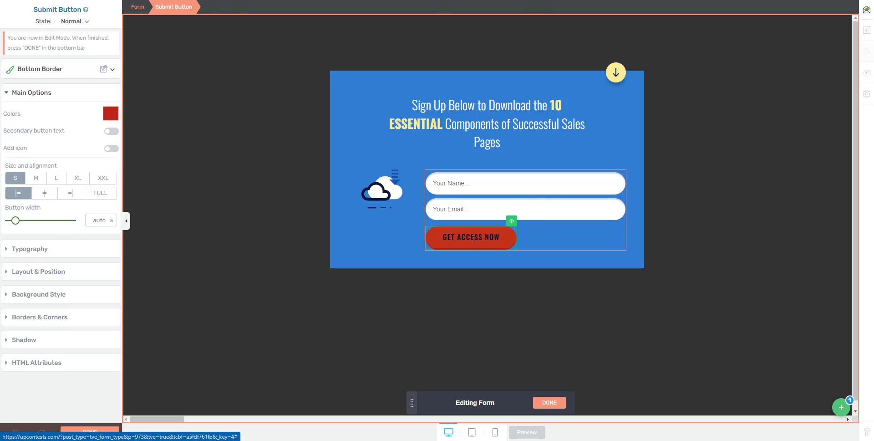
- Set the submit button's text color to the saved Seashell color (#f1f1f1)
left_click(459, 235)
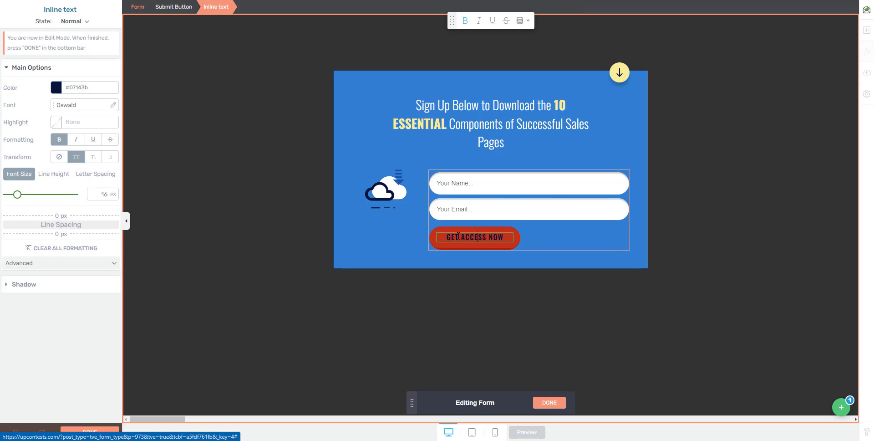
left_click(56, 88)
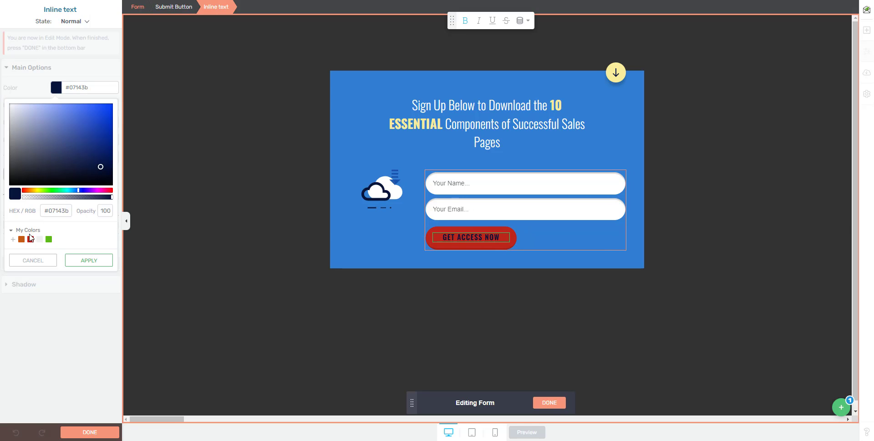
left_click(39, 239)
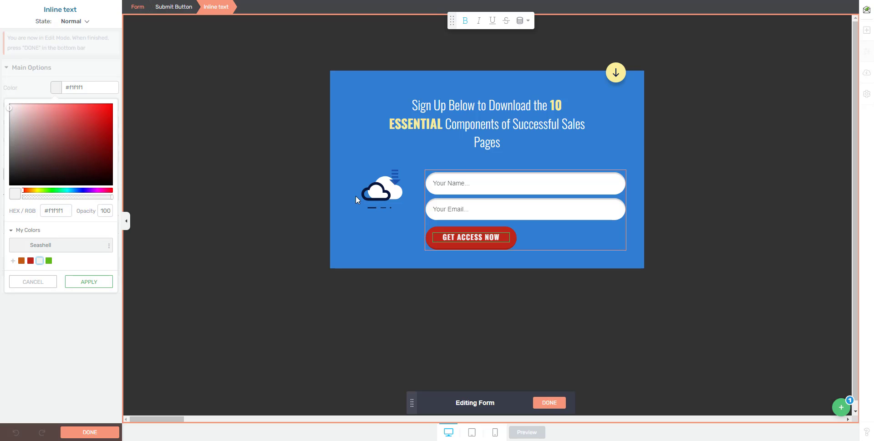
- Set the corner radius of the grouped name and email input fields to 1 px
left_click(494, 182)
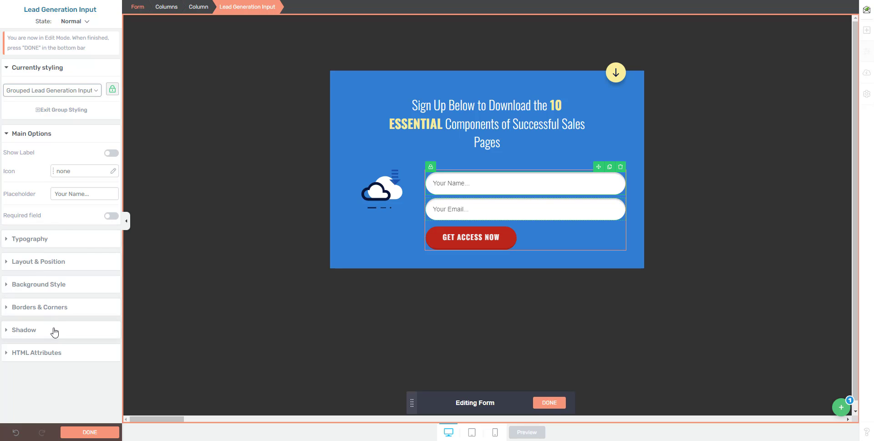
left_click(54, 310)
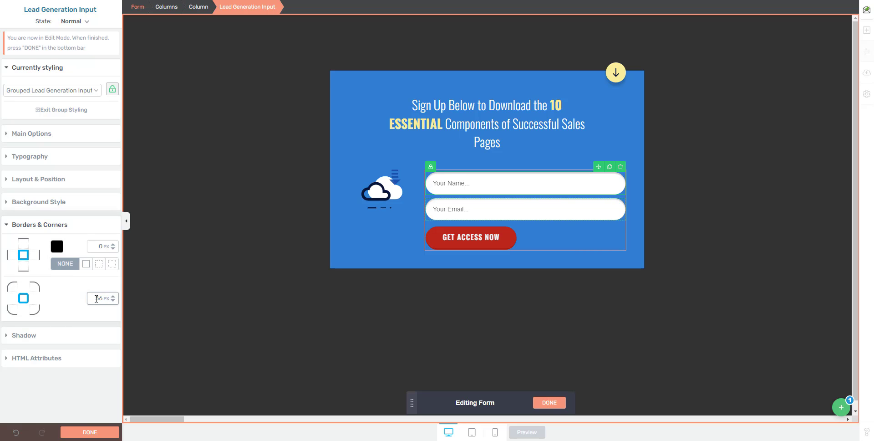
left_click_drag(113, 301, 107, 326)
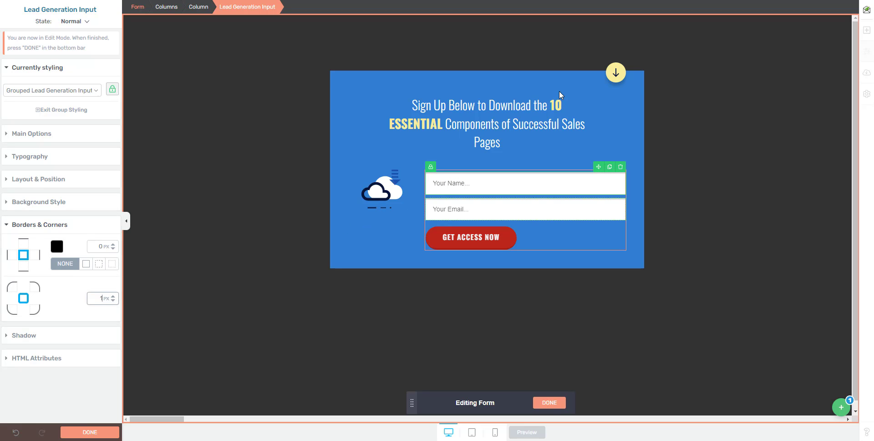
- Switch to the form's default state and check its appearance on tablet, on mobile and in the preview
left_click(841, 408)
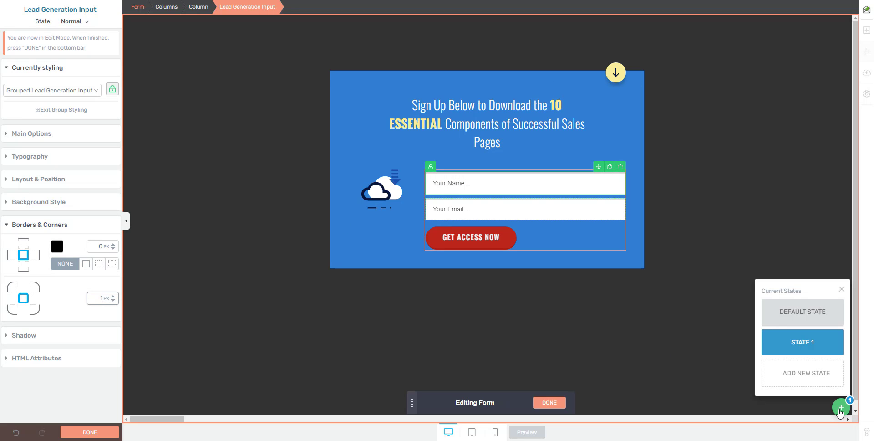
left_click(794, 319)
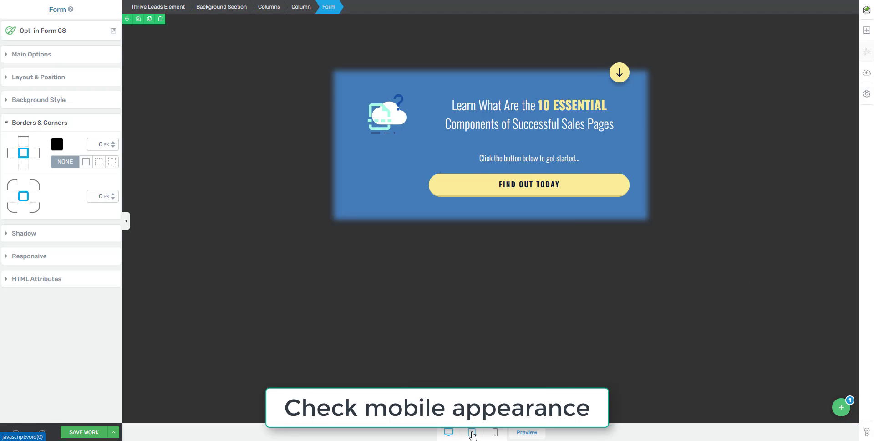
left_click(472, 433)
left_click(495, 433)
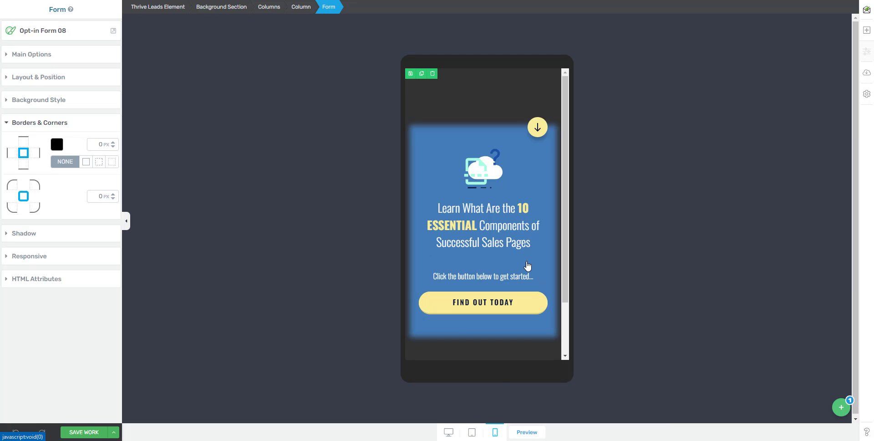
scroll(524, 264, "down", 1)
scroll(523, 259, "up", 1)
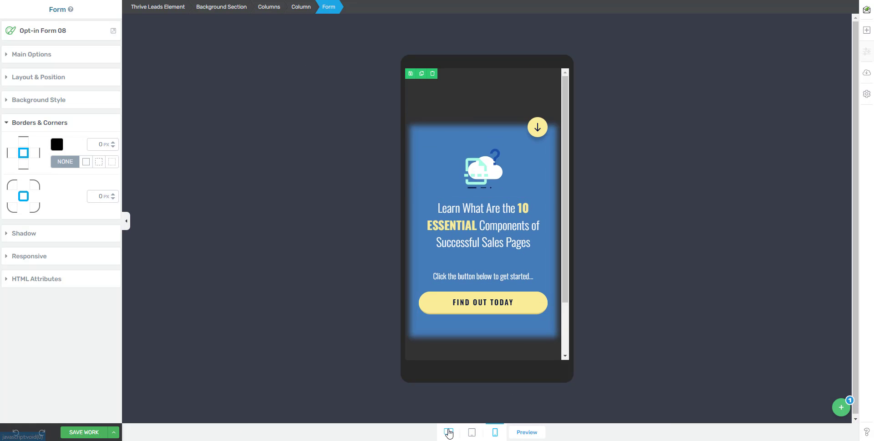
left_click(449, 432)
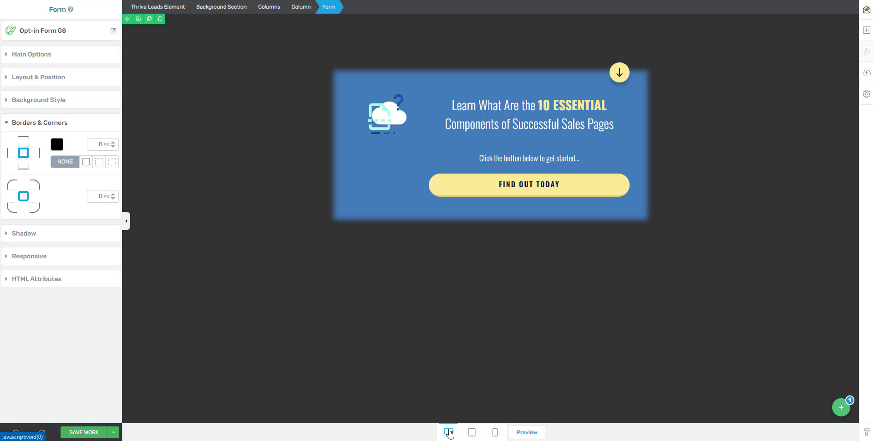
left_click(525, 432)
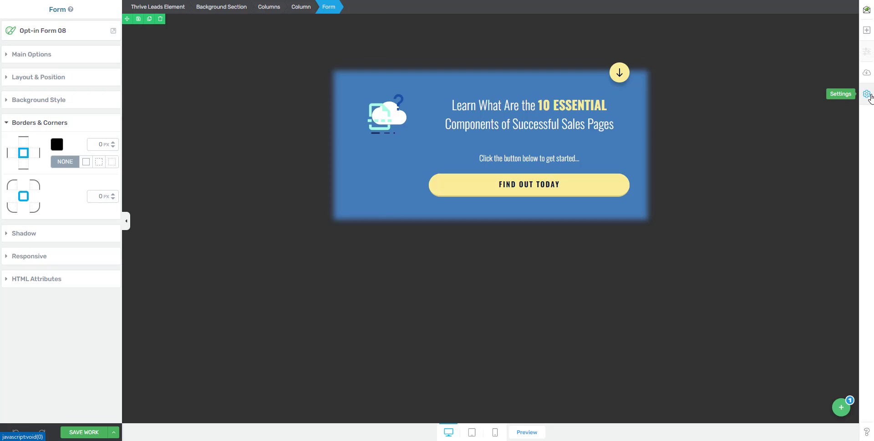
- Open the form settings and add an inner shadow with a 153° angle to the whole Thrive Leads Element
left_click(868, 95)
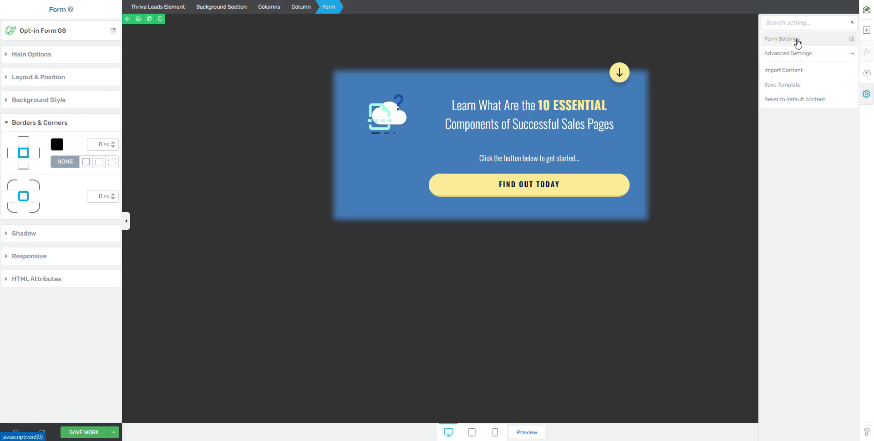
left_click(798, 43)
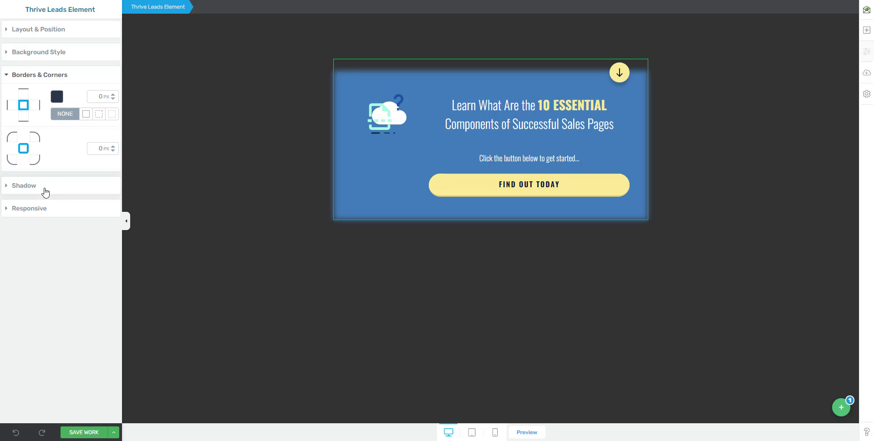
left_click(46, 190)
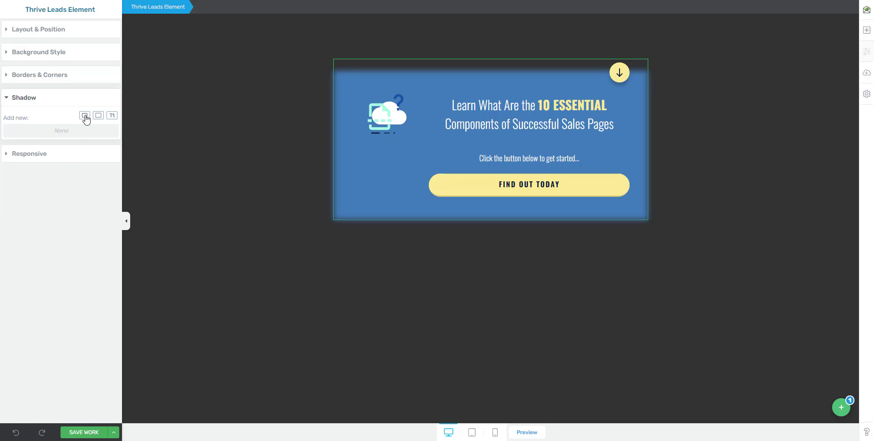
left_click(85, 117)
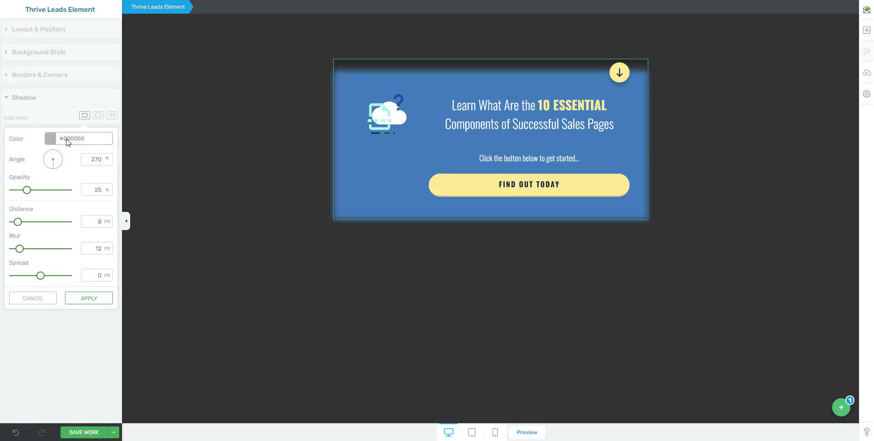
left_click_drag(62, 152, 39, 158)
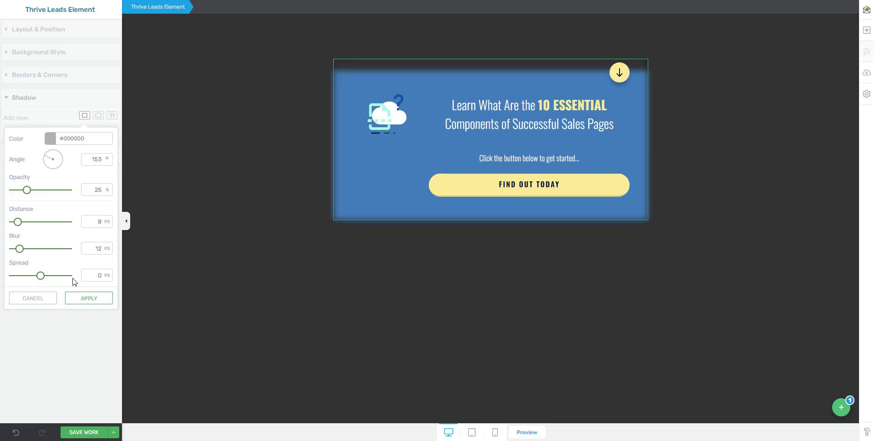
- Apply the inner shadow with color #d0c5c5, 32% opacity, 23 px distance and 23 px blur
left_click(51, 139)
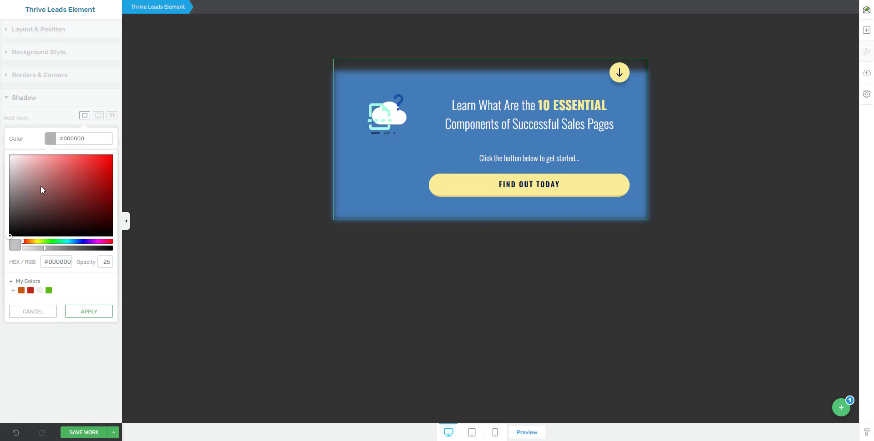
left_click(19, 174)
left_click_drag(19, 173, 30, 190)
left_click(88, 314)
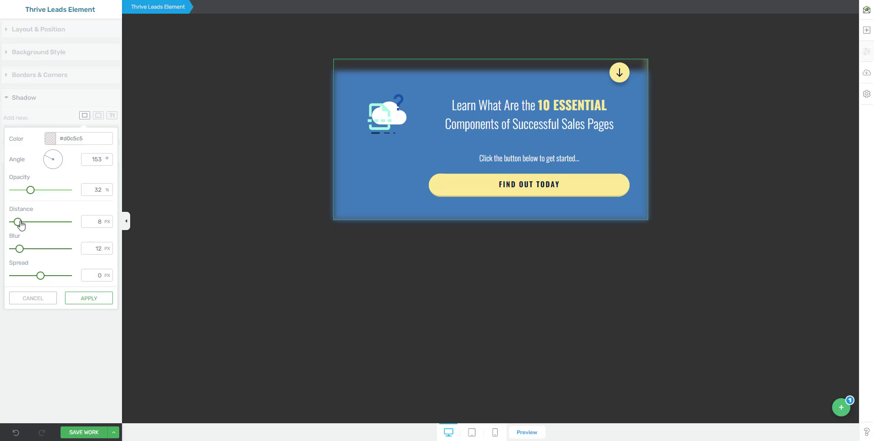
left_click_drag(18, 222, 24, 222)
left_click_drag(20, 248, 26, 248)
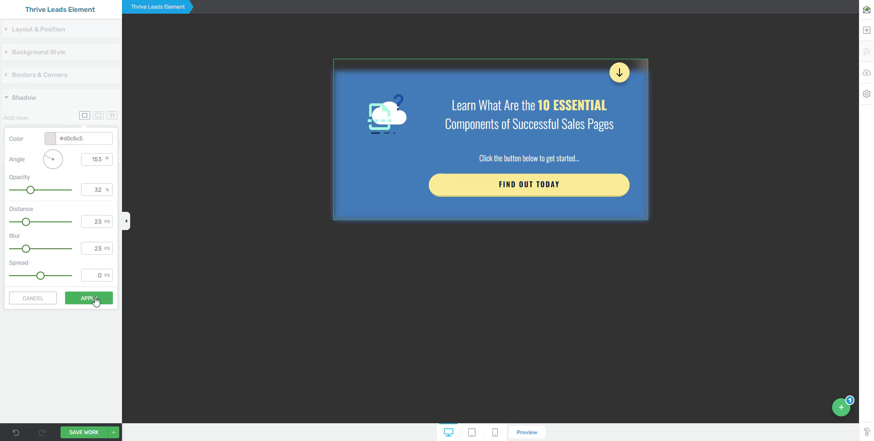
left_click(92, 299)
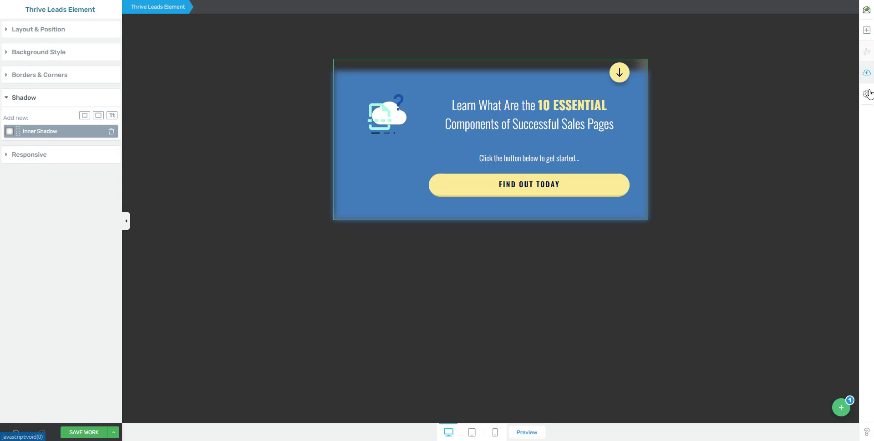
- Examine the form's HTML page source in the advanced settings and close it without changing the code
left_click(867, 94)
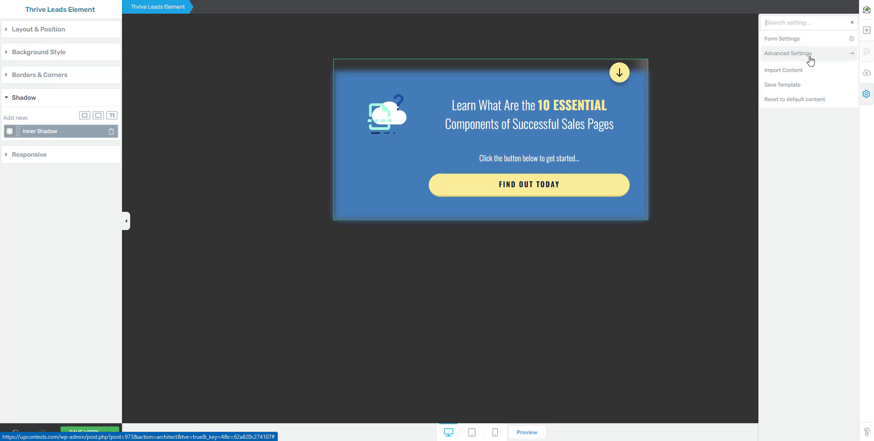
left_click(805, 54)
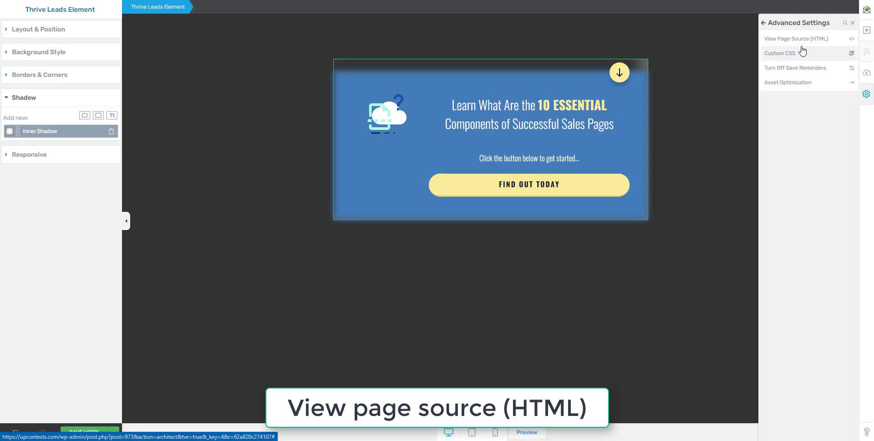
left_click(803, 39)
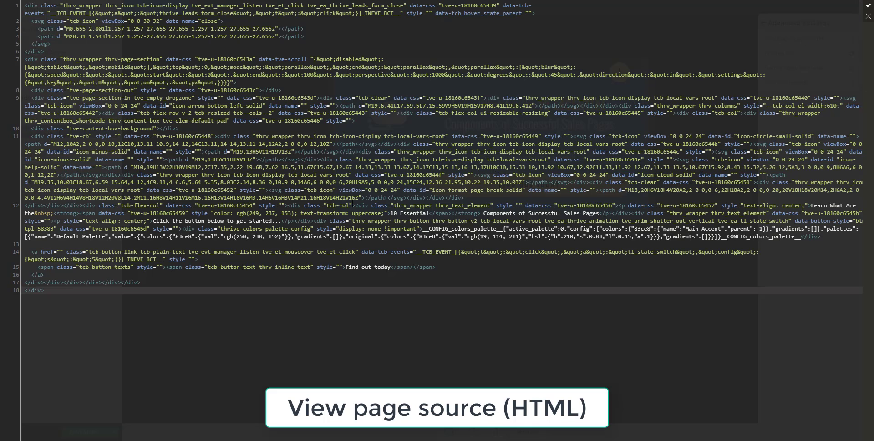
key("ctrl+a")
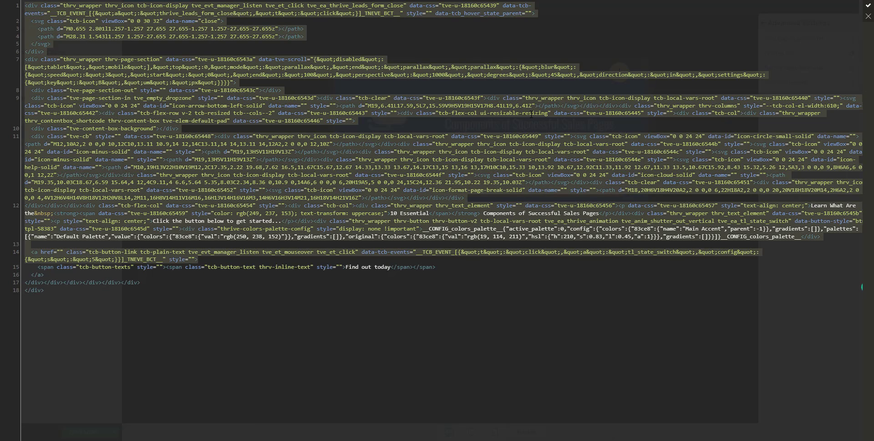
left_click(269, 36)
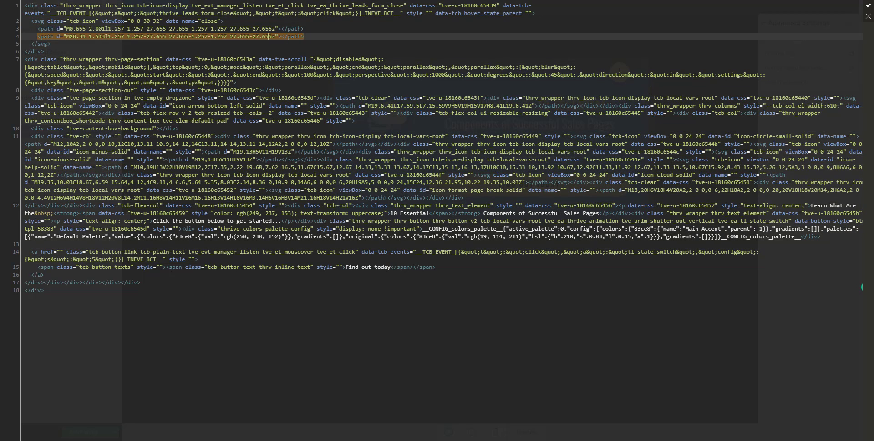
left_click(869, 16)
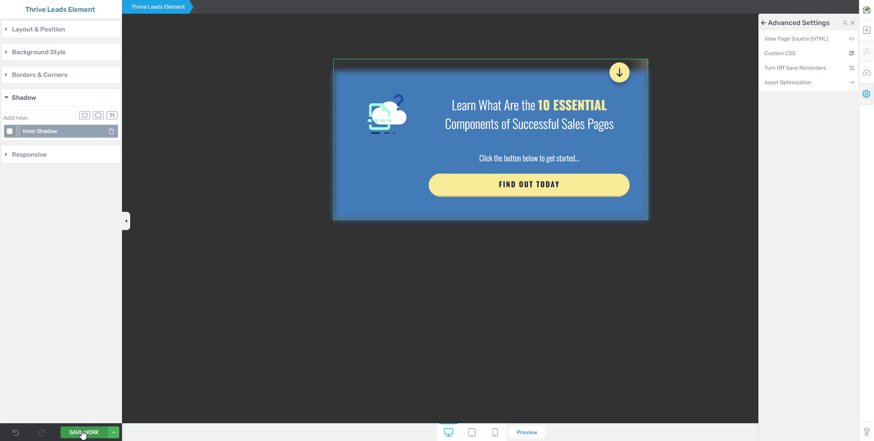
- Save the form design and return to the Newsletter forms Lightbox list in Thrive Leads
left_click(82, 432)
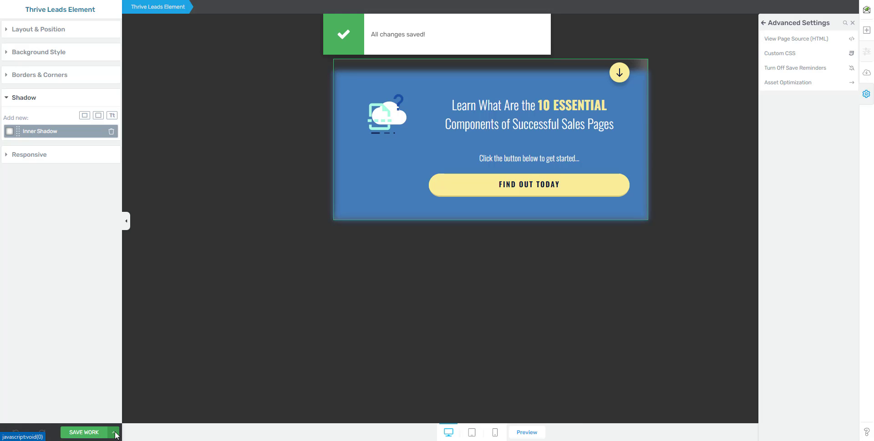
left_click(113, 433)
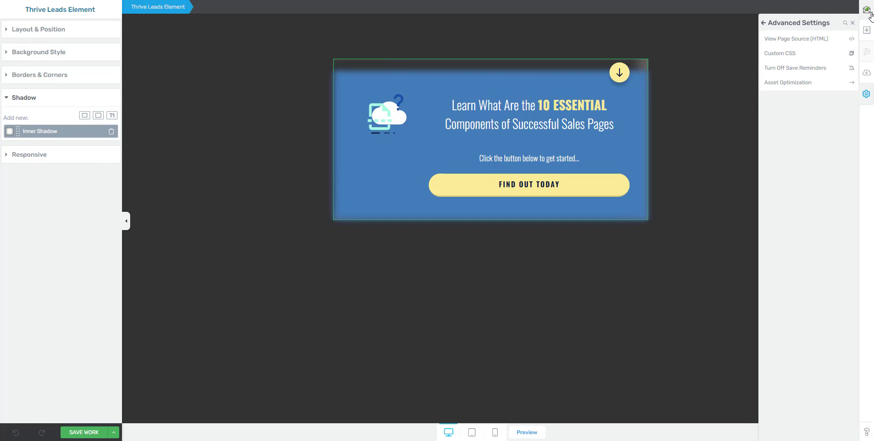
left_click(869, 11)
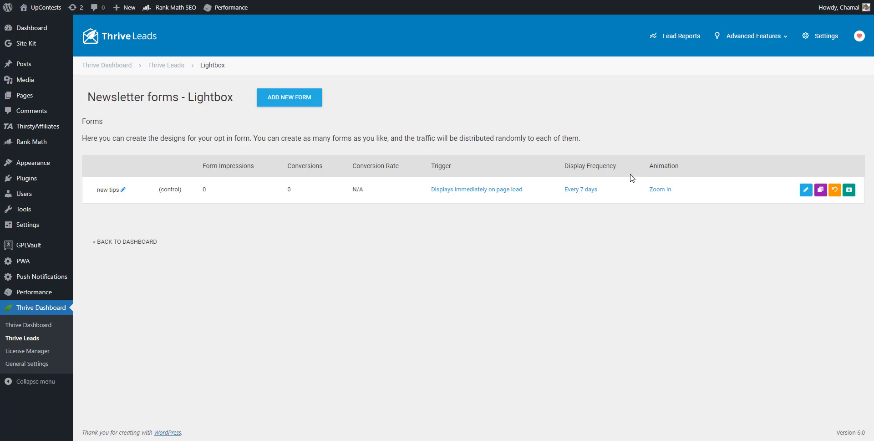
- Set the display animation of the "new tips" form to 3D Slit and save it
left_click(655, 192)
left_click(326, 108)
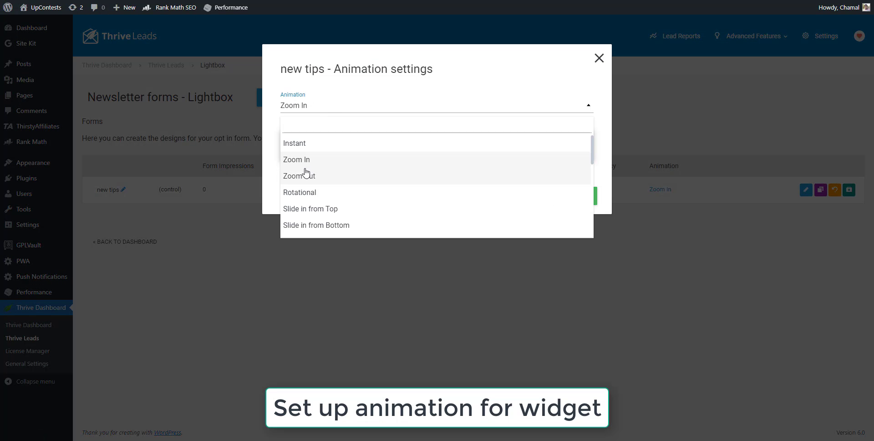
left_click(306, 175)
left_click(318, 110)
scroll(332, 205, "down", 2)
left_click(327, 211)
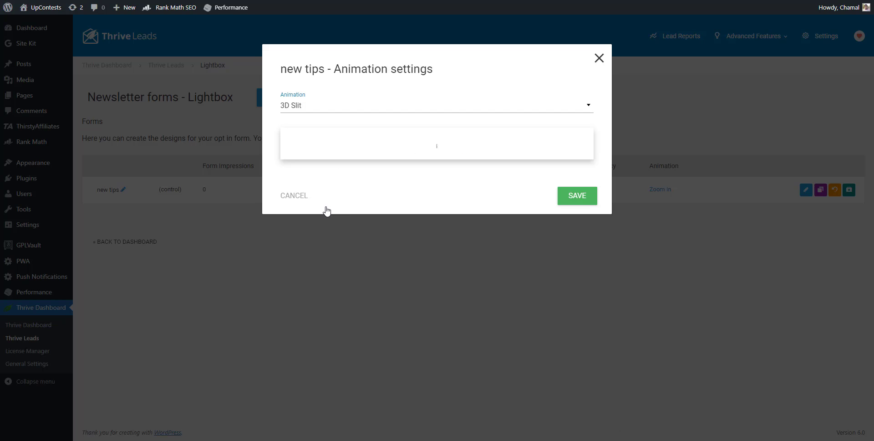
left_click(575, 194)
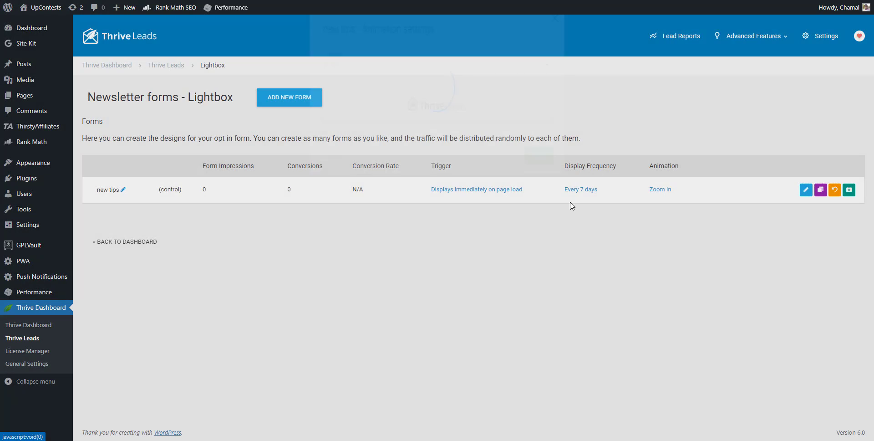
- Set the display frequency of the "new tips" form to once every 2 days and save it
left_click(587, 190)
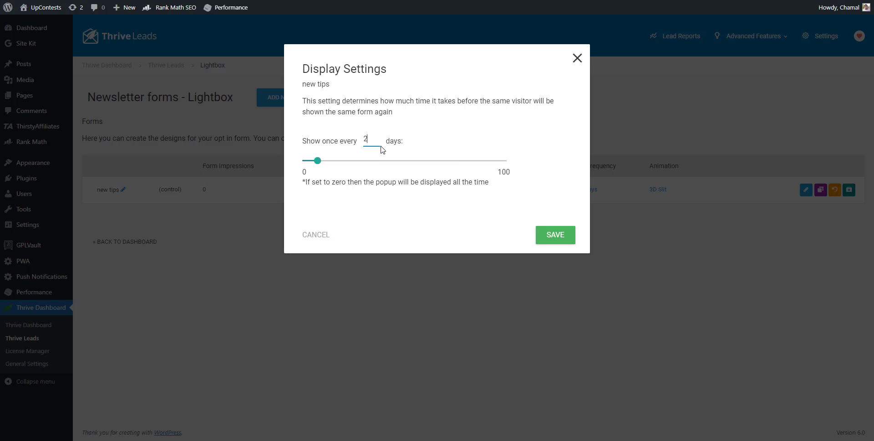
left_click(569, 238)
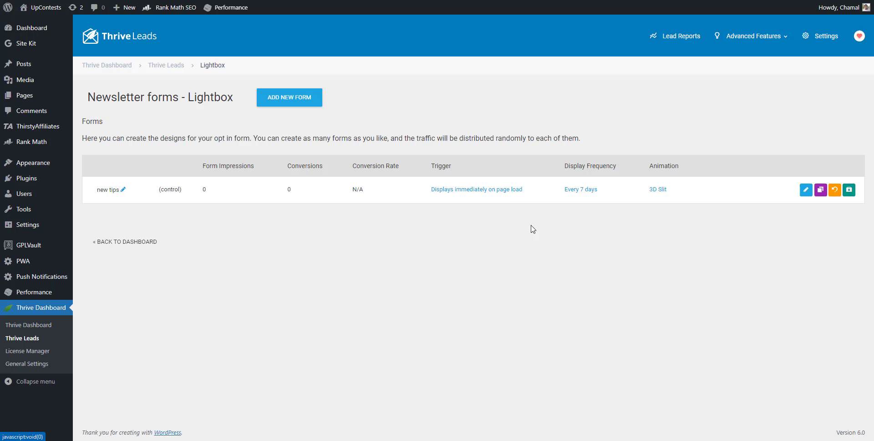
- Set the "new tips" trigger to show when the user scrolls to 30% of the content, with SmartExit+ on, and save it
left_click(501, 190)
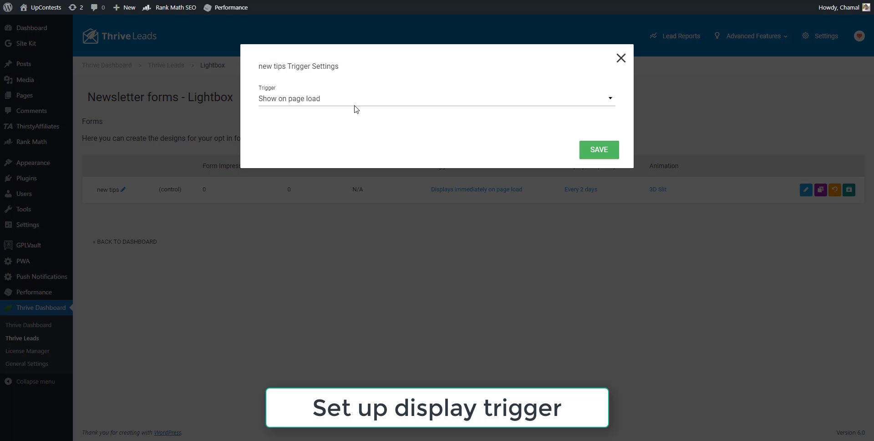
left_click(356, 108)
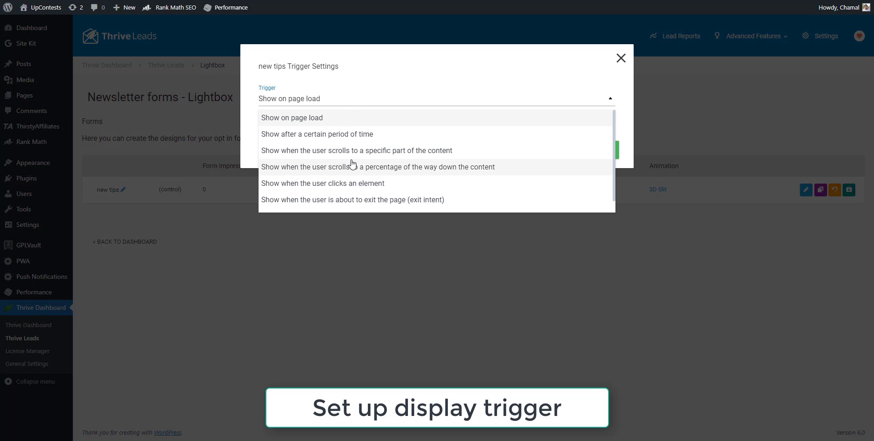
scroll(351, 168, "down", 1)
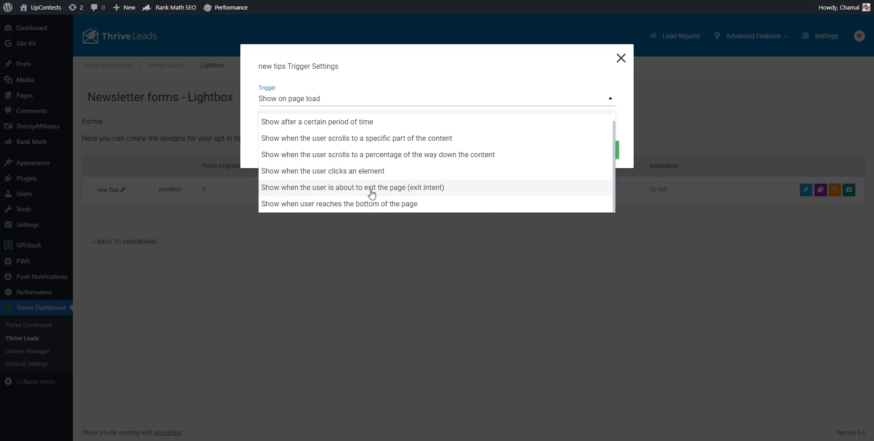
left_click(375, 155)
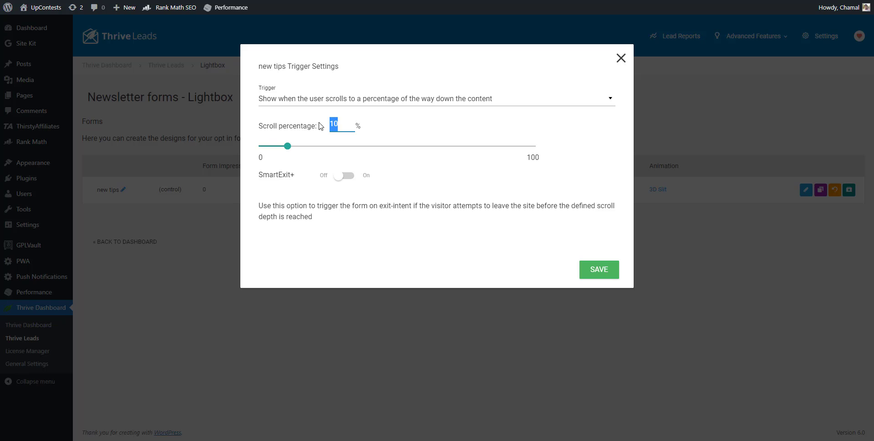
left_click(428, 174)
left_click(345, 177)
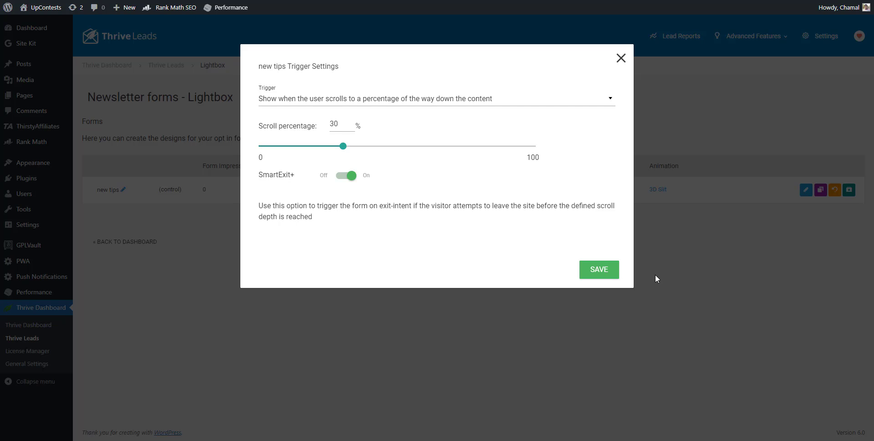
left_click(610, 273)
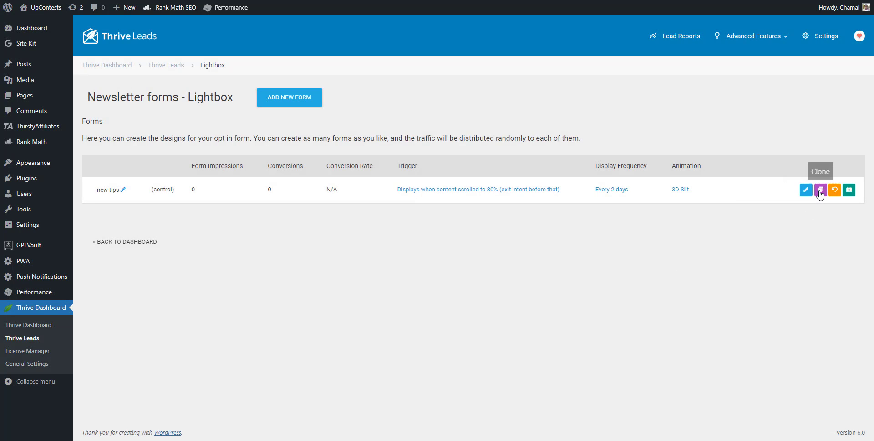
- Clone the "new tips" form and open the copy's design for editing
left_click(821, 190)
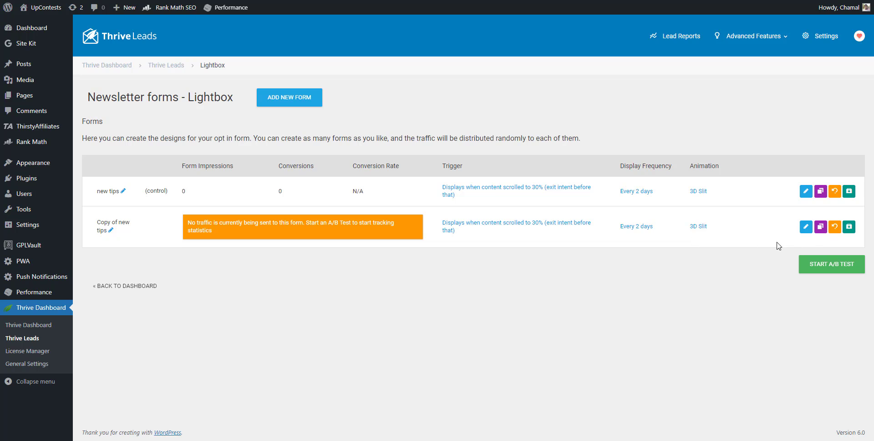
left_click(810, 228)
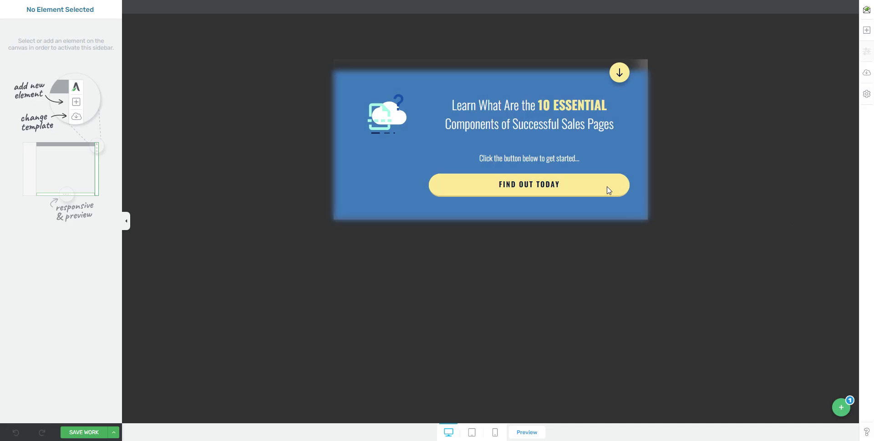
- Change the "FIND OUT TODAY" button's colour to the saved red Thunderbird (#bc251a)
left_click(611, 187)
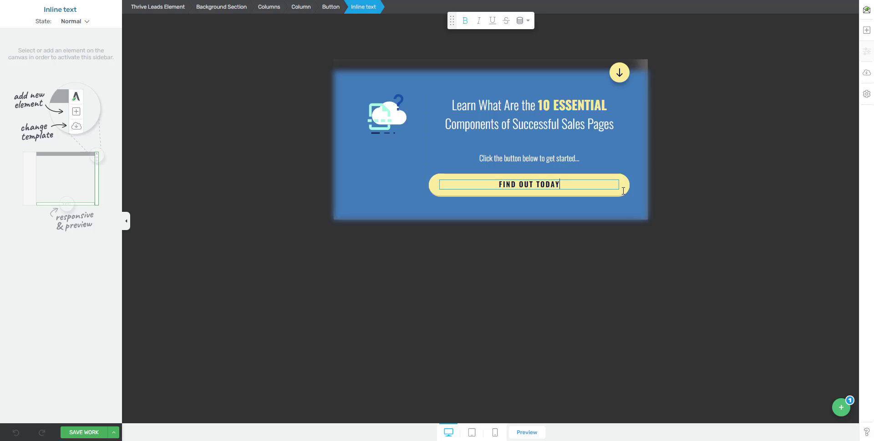
left_click(623, 190)
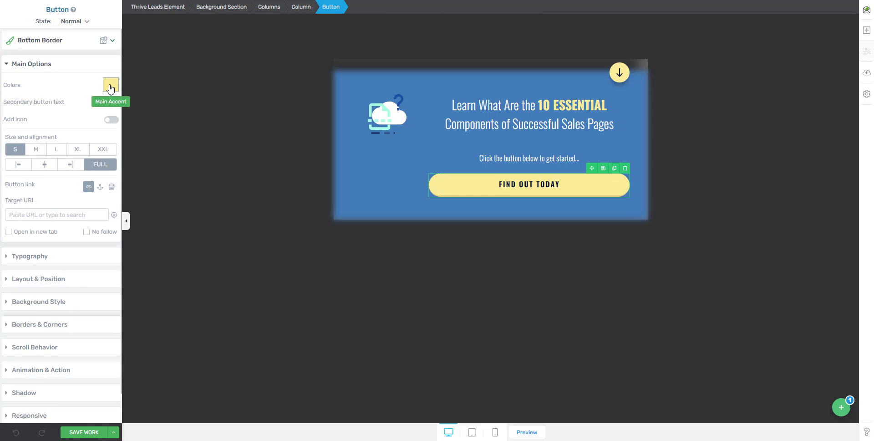
left_click(110, 88)
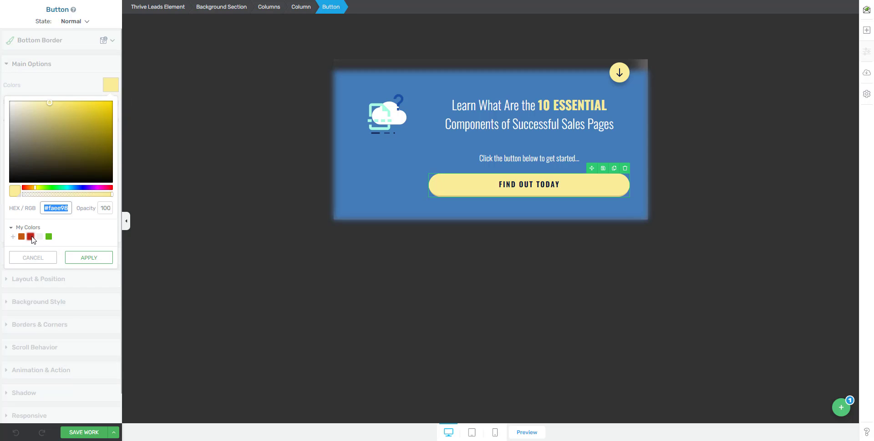
left_click(31, 236)
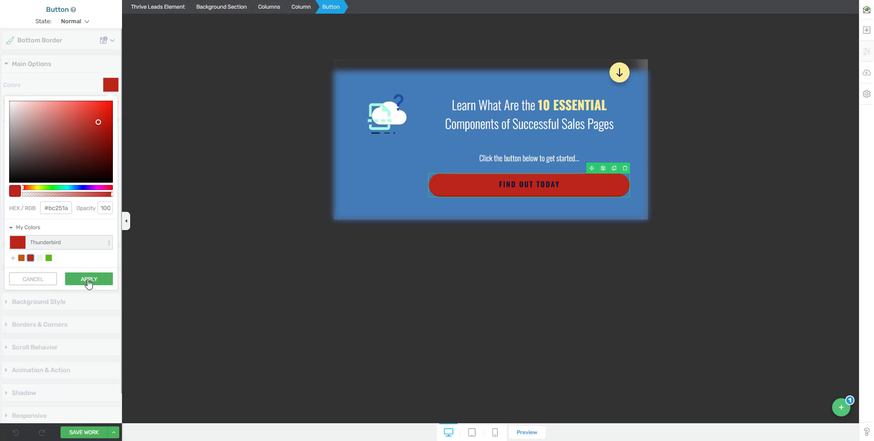
left_click(88, 279)
- Set the "FIND OUT TODAY" button text colour to Seashell (#f1f1f1), save the design and return to the Lightbox form list
left_click(546, 182)
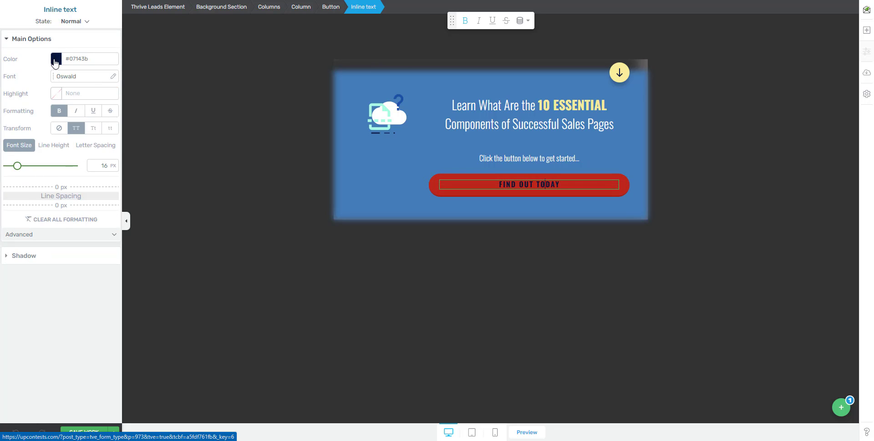
left_click(56, 58)
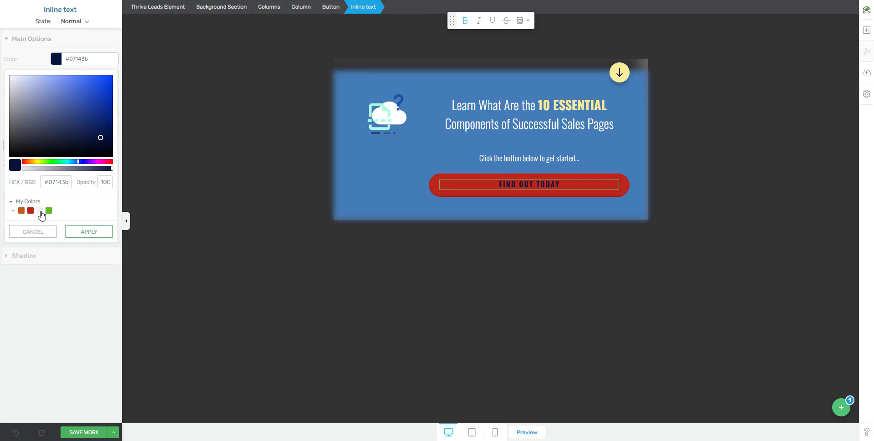
left_click(40, 211)
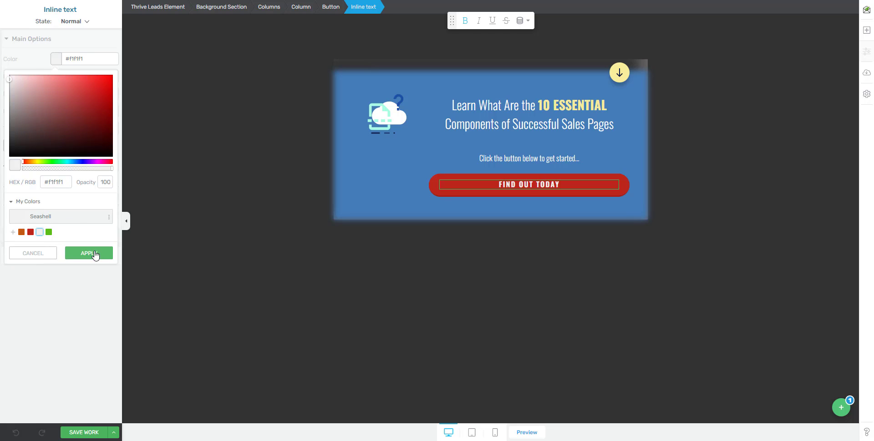
left_click(94, 254)
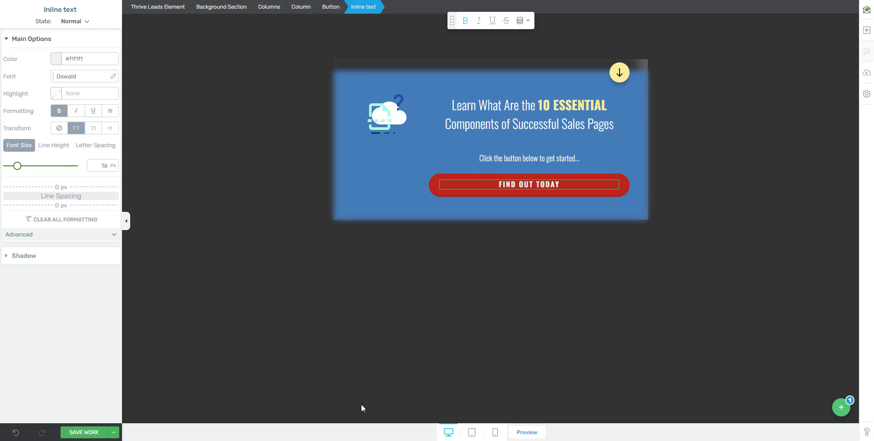
left_click(91, 433)
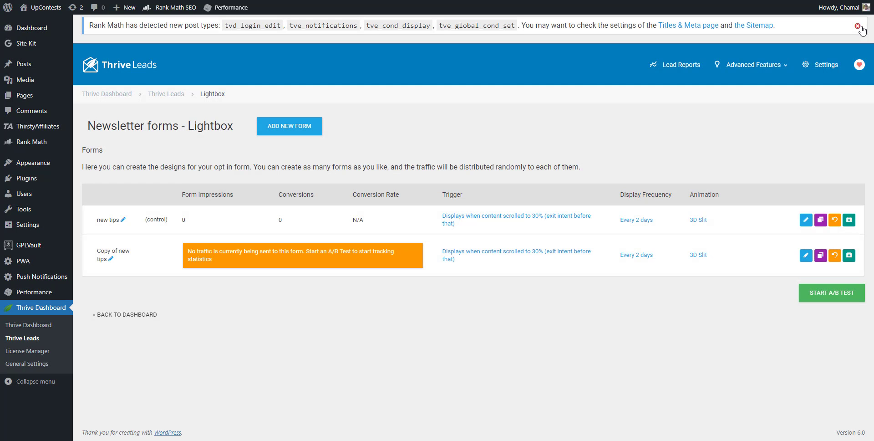
left_click(858, 26)
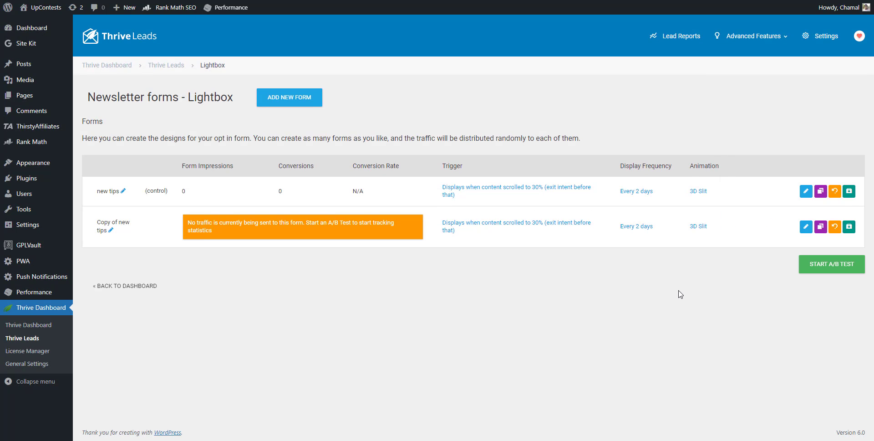
- Start an A/B test titled "newsletter forms 1" with the notes "submit button cta color" and automatic winner settings enabled
left_click(832, 269)
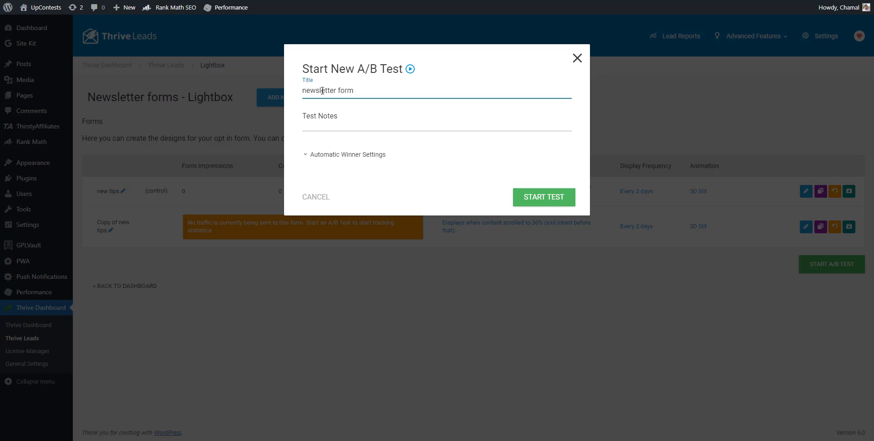
type("s 1")
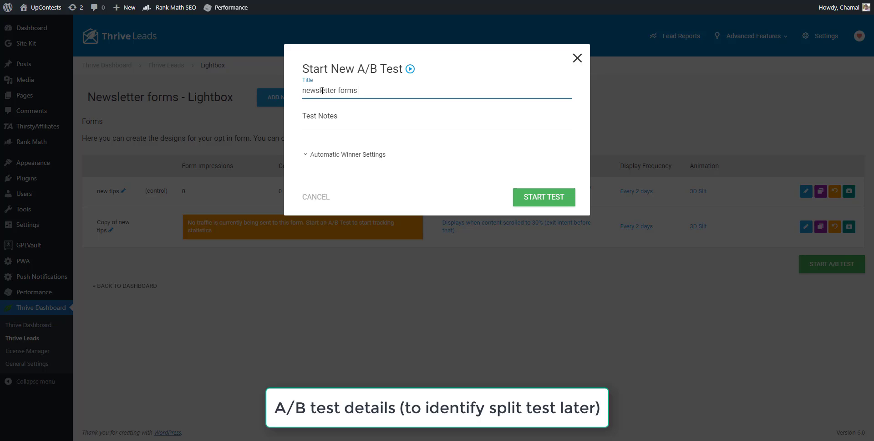
left_click(357, 129)
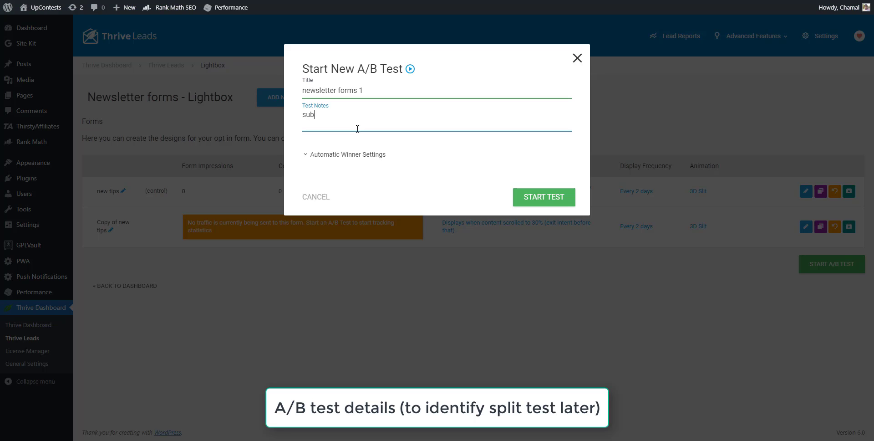
type("submit button cta color")
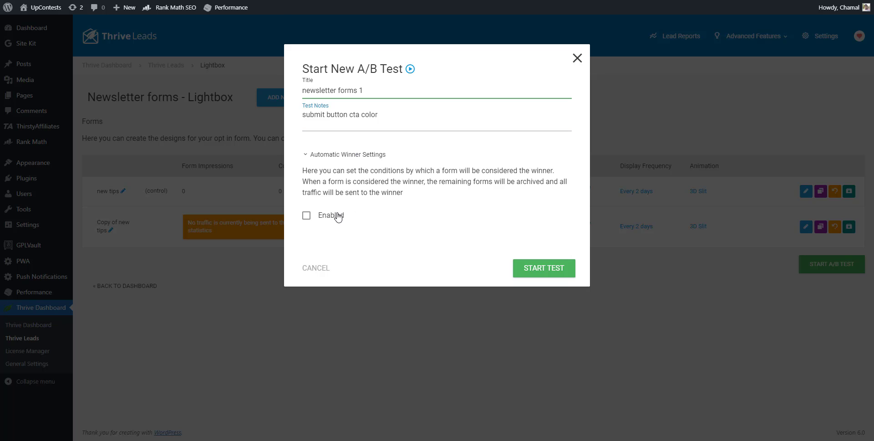
left_click(337, 219)
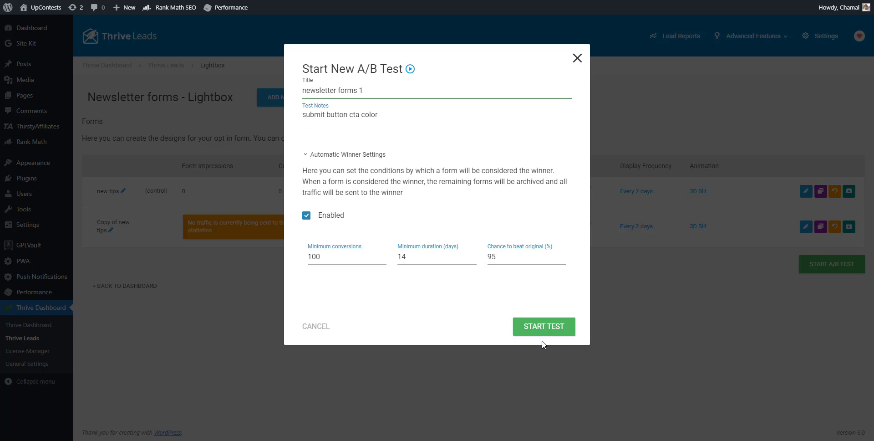
left_click(553, 329)
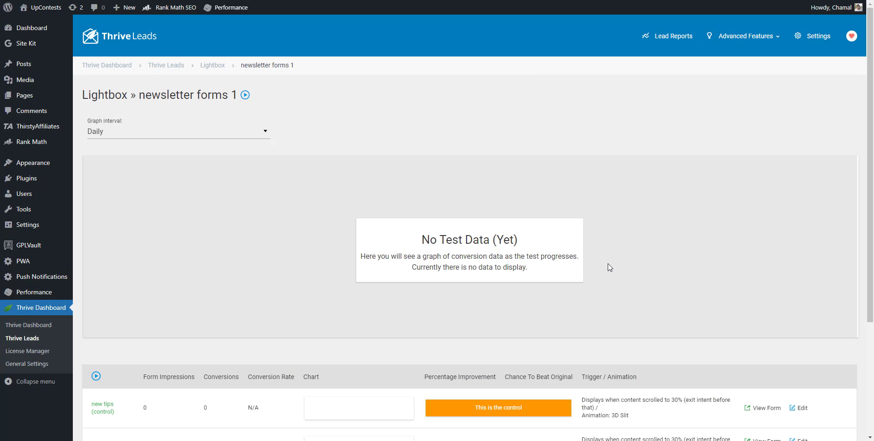
- Review the A/B test page's conversion graph and the table comparing the two form variations
scroll(610, 267, "down", 4)
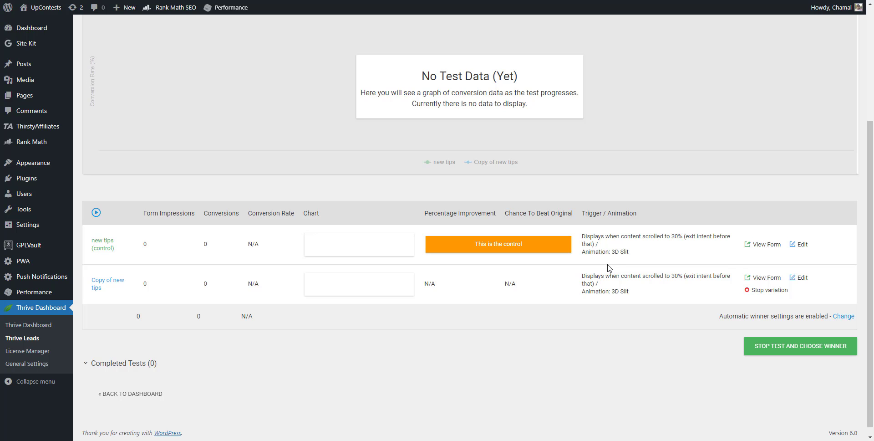
scroll(610, 267, "up", 4)
scroll(610, 268, "down", 1)
scroll(610, 268, "up", 1)
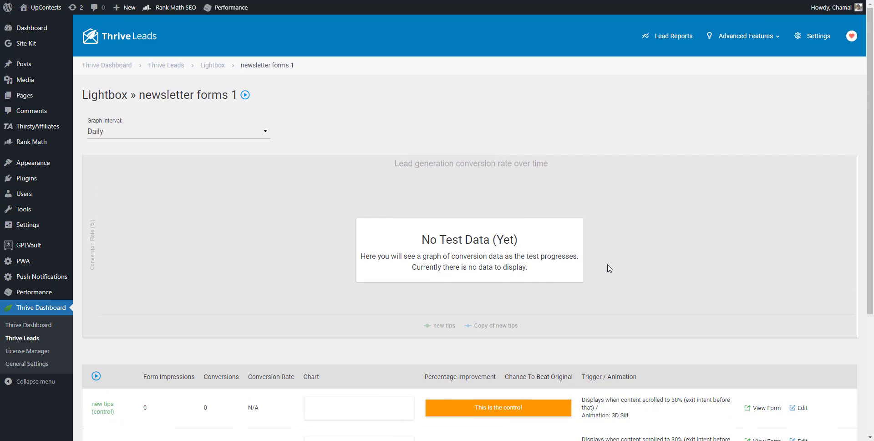
scroll(609, 267, "down", 4)
scroll(610, 268, "up", 4)
- Return to the Thrive Leads overview and expand the Newsletter forms lead group
left_click(217, 66)
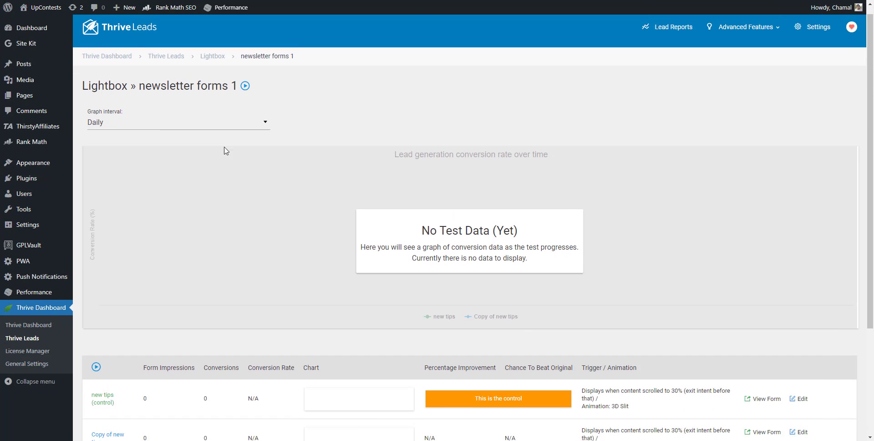
left_click(161, 66)
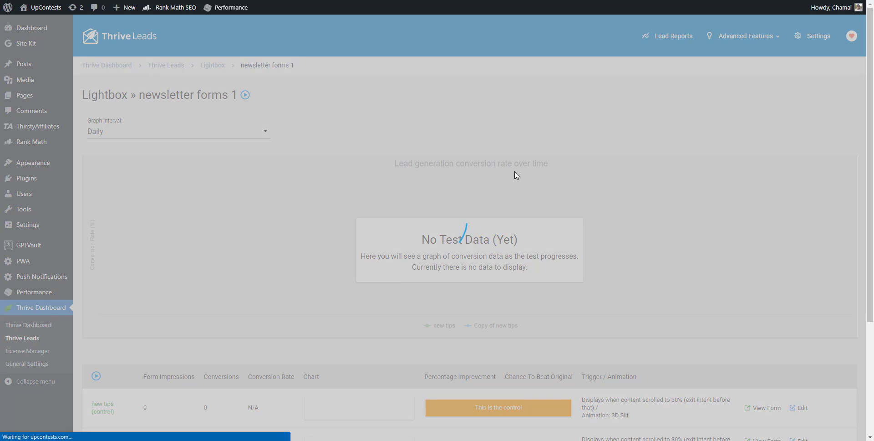
scroll(578, 228, "down", 2)
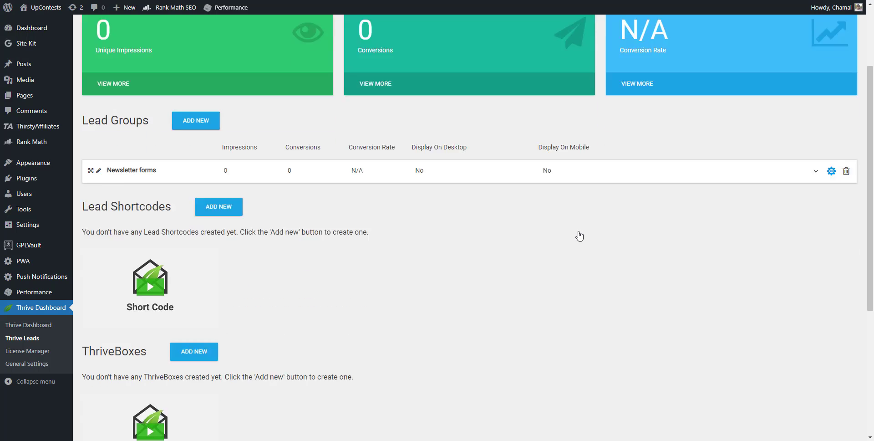
scroll(578, 236, "down", 2)
scroll(578, 237, "up", 2)
left_click(345, 152)
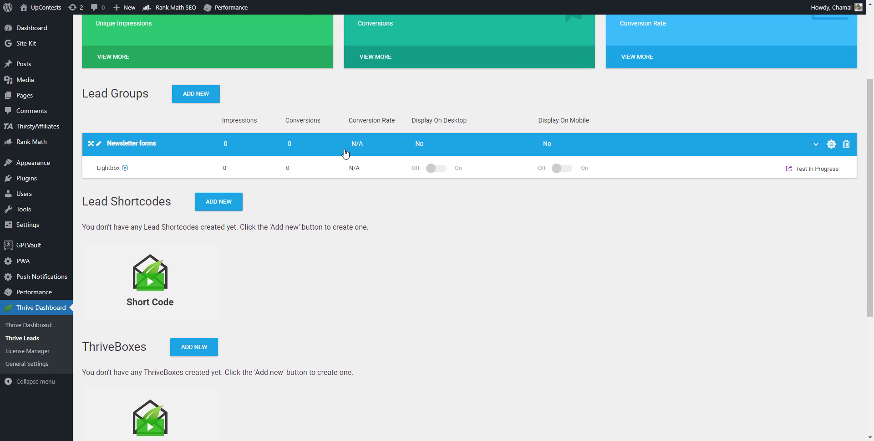